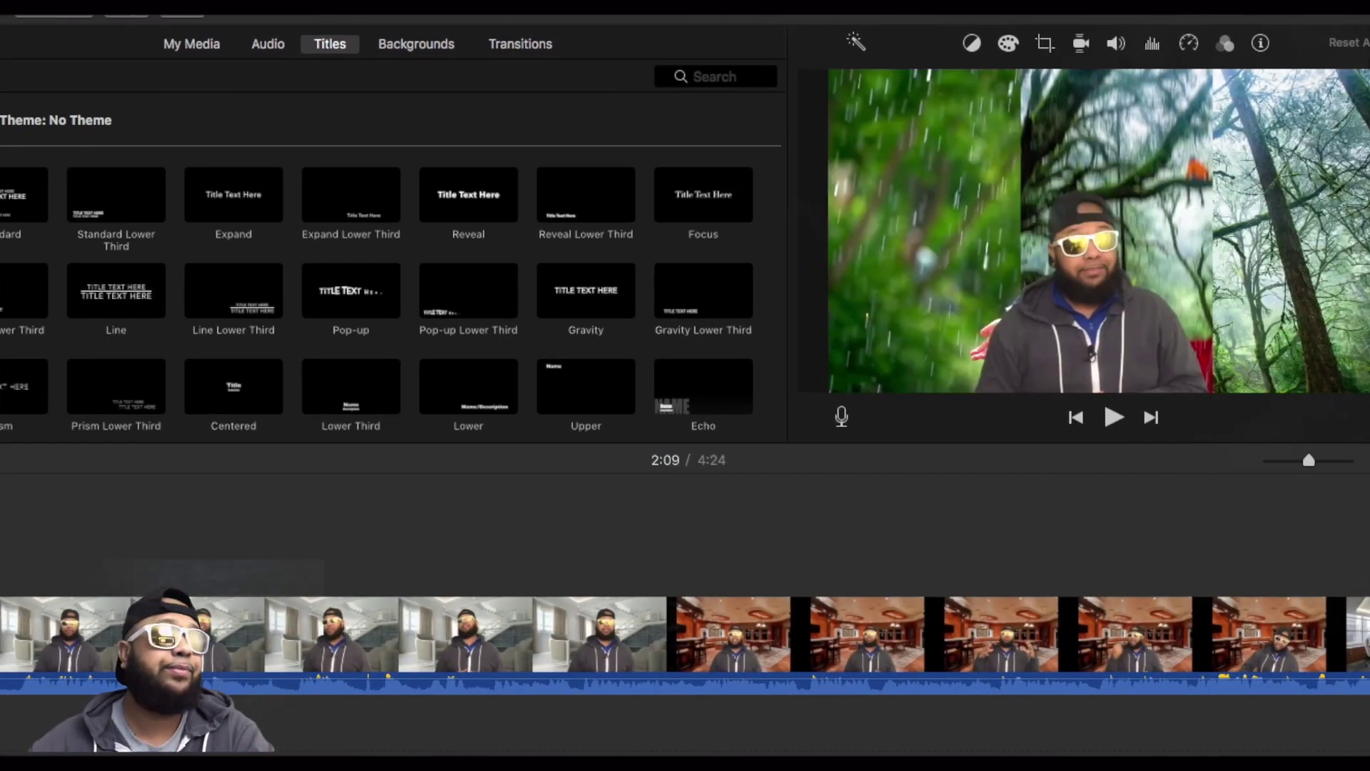
Delete the composited clip with the room background from the timeline
{"action": "scroll", "coordinate": [732, 344], "scroll_direction": "down", "scroll_amount": 5}
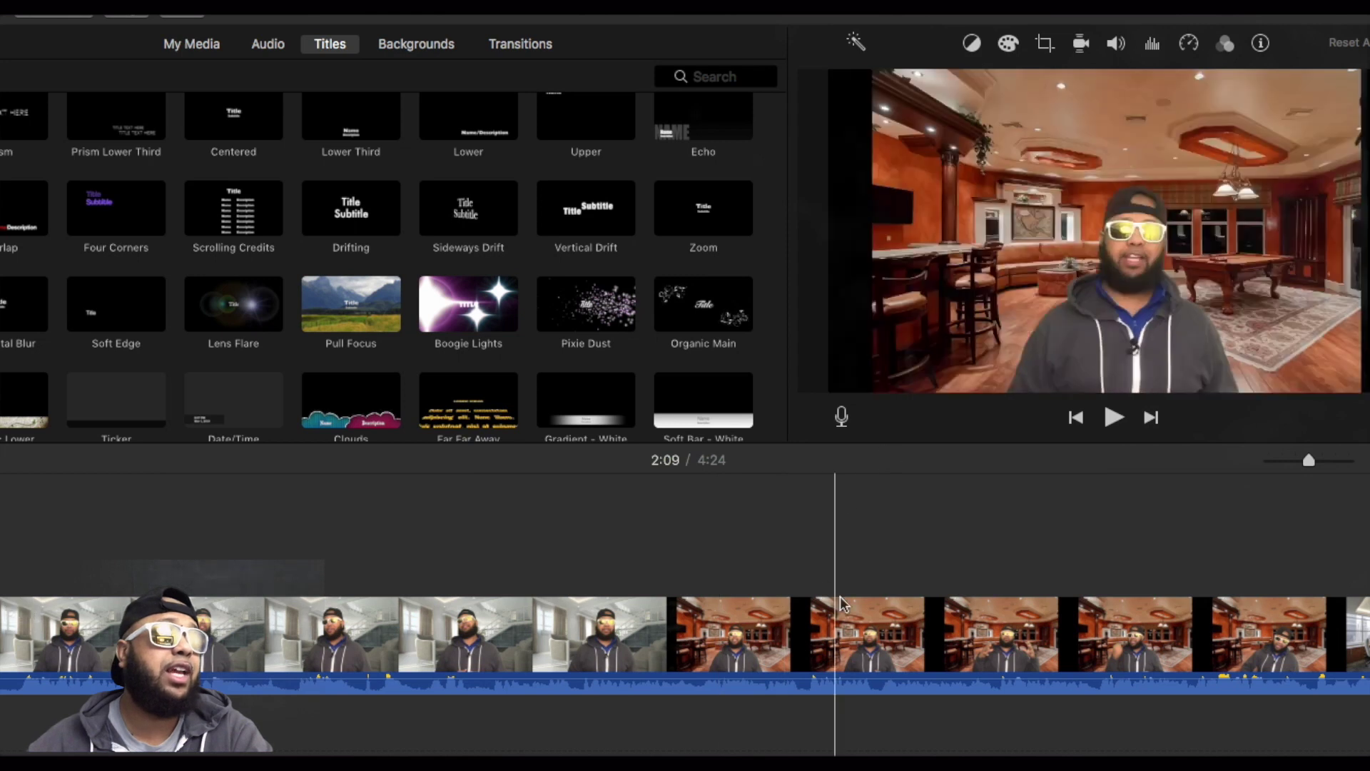
{"action": "left_click", "coordinate": [789, 626]}
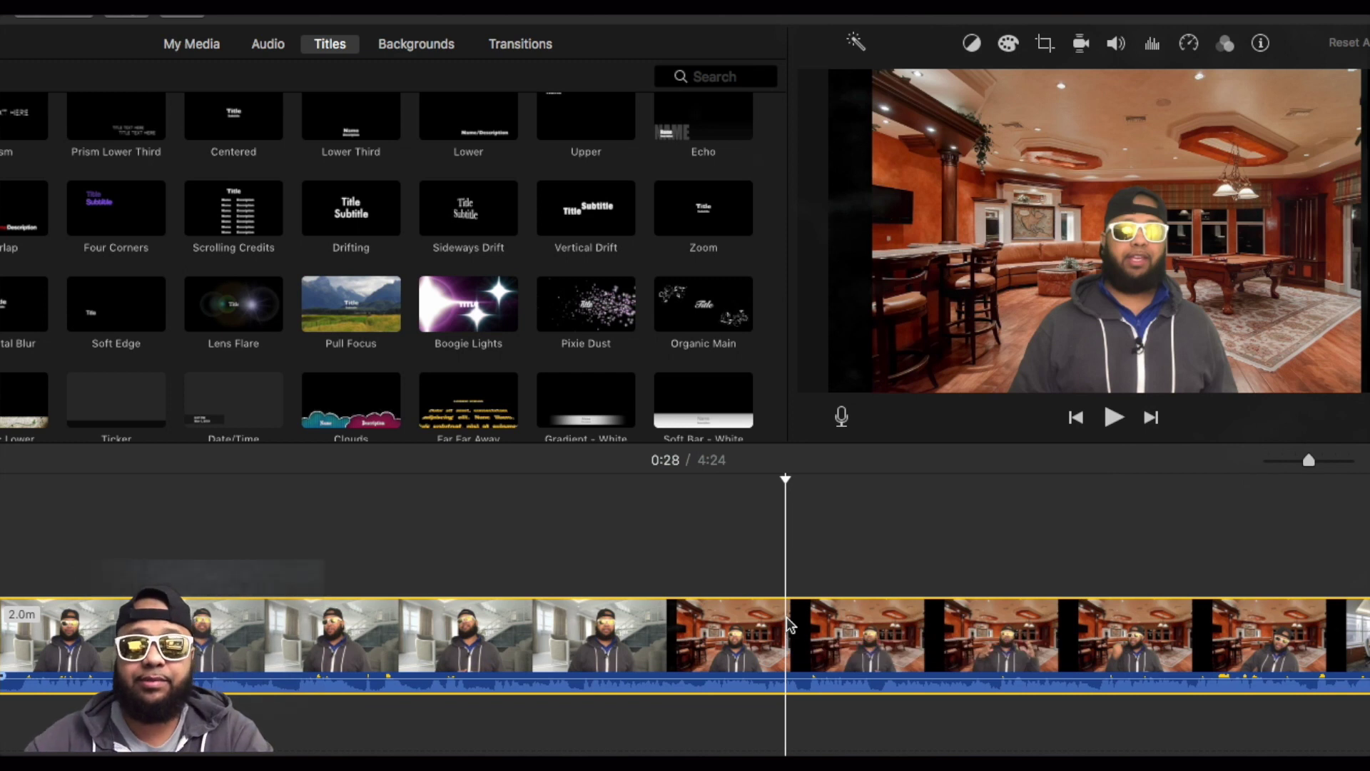
{"action": "key", "text": "Delete"}
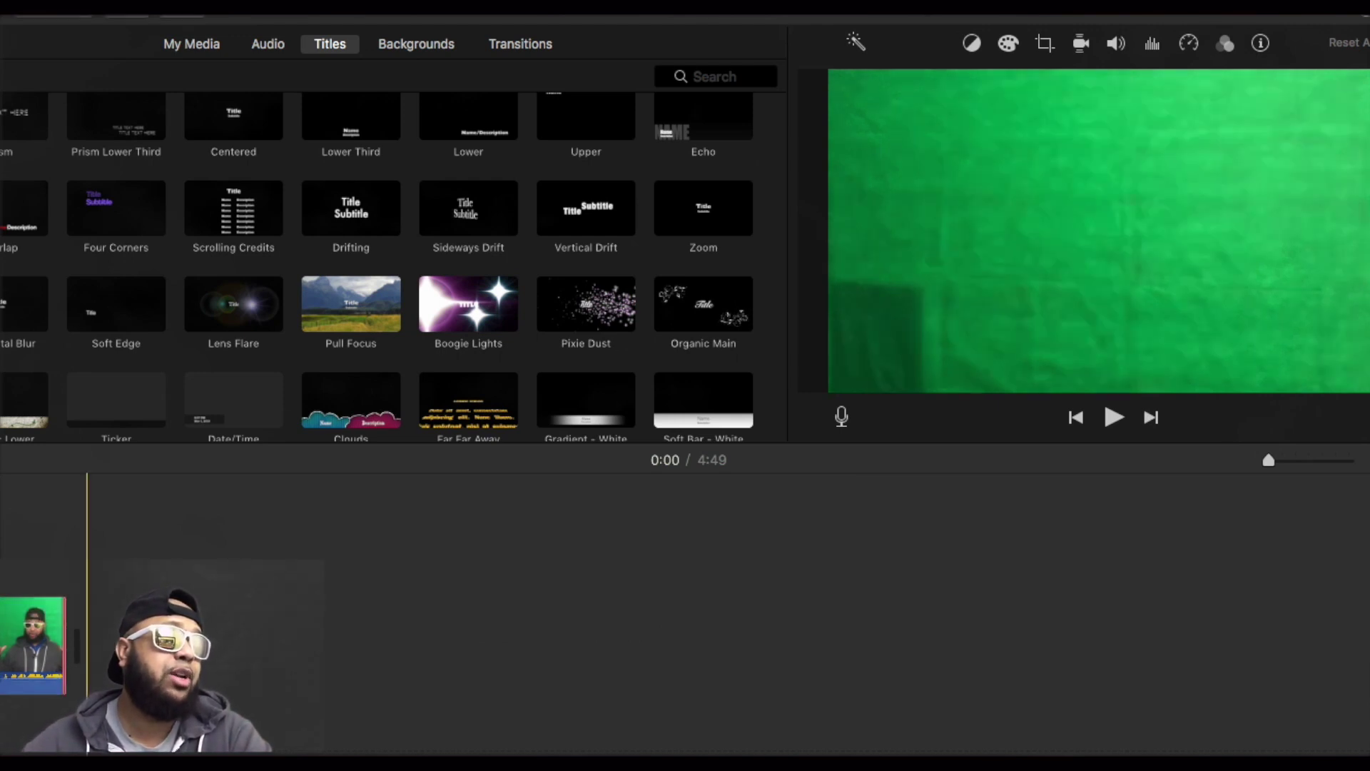
Take a screenshot of an empty patch of the green backdrop in the preview of the footage
{"action": "left_click", "coordinate": [11, 542]}
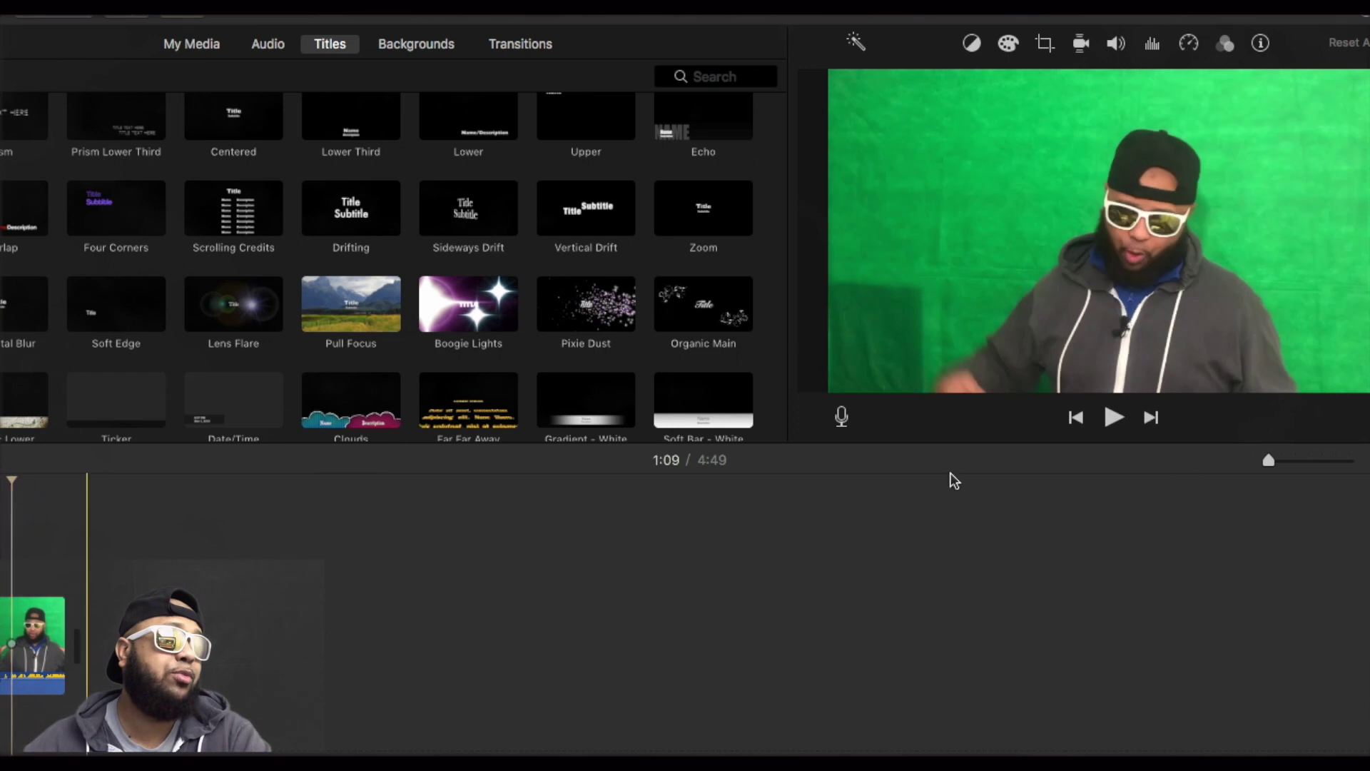
{"action": "left_click", "coordinate": [1295, 461]}
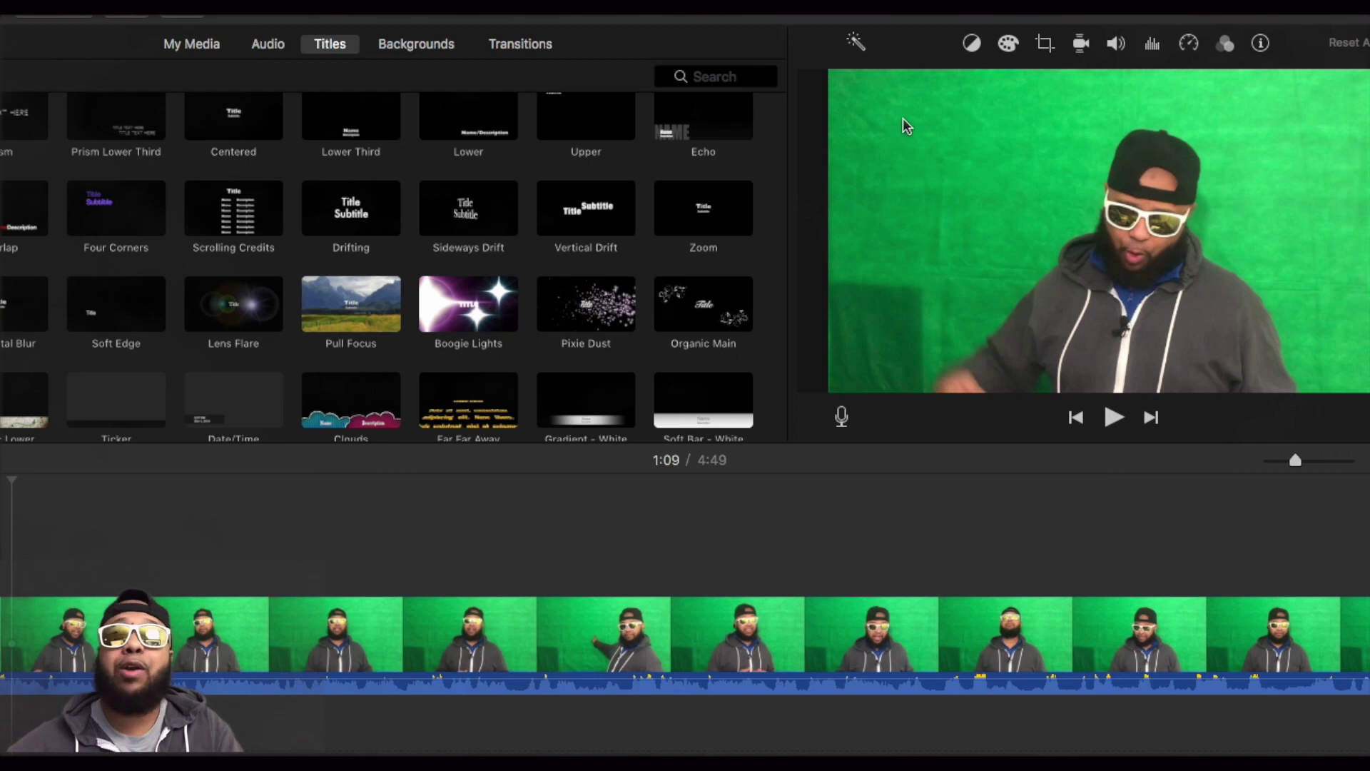
{"action": "key", "text": "super+shift+4"}
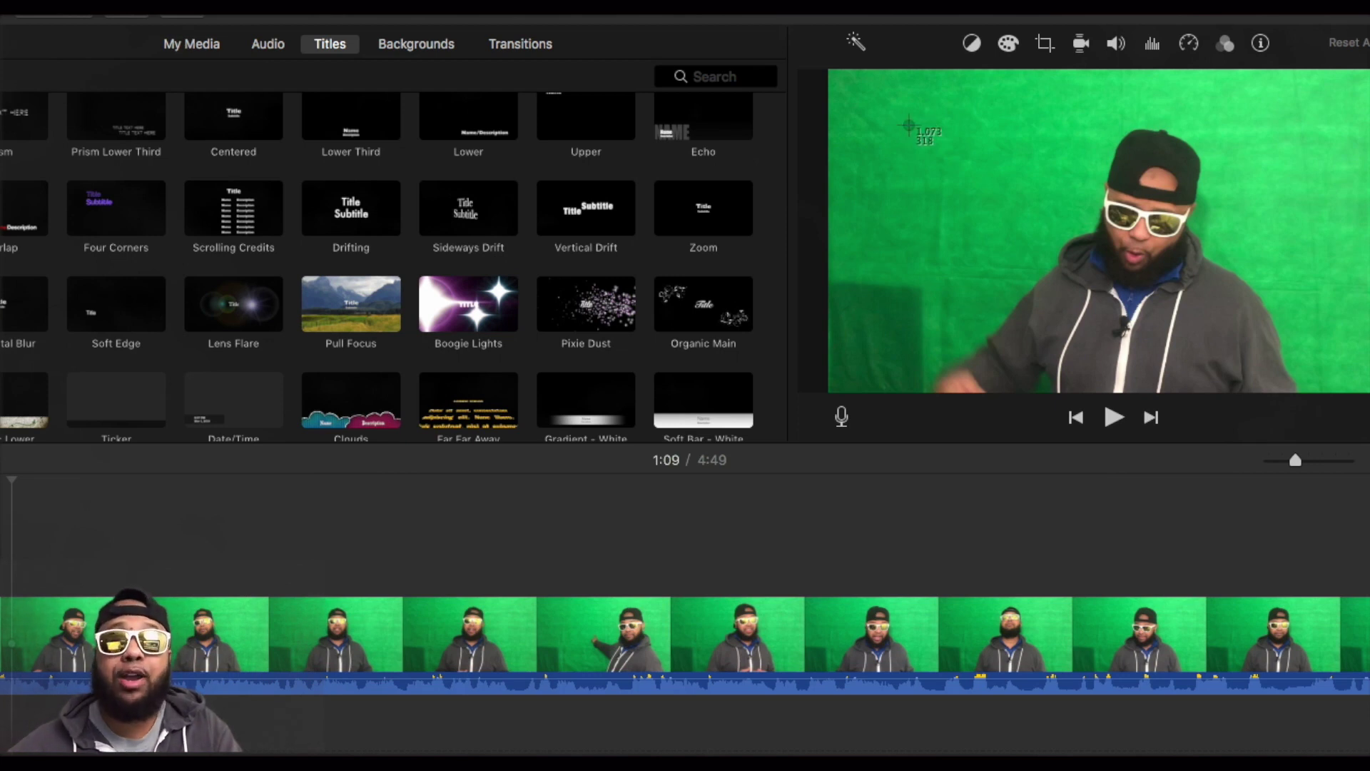
{"action": "left_click_drag", "start_coordinate": [844, 88], "coordinate": [1077, 212]}
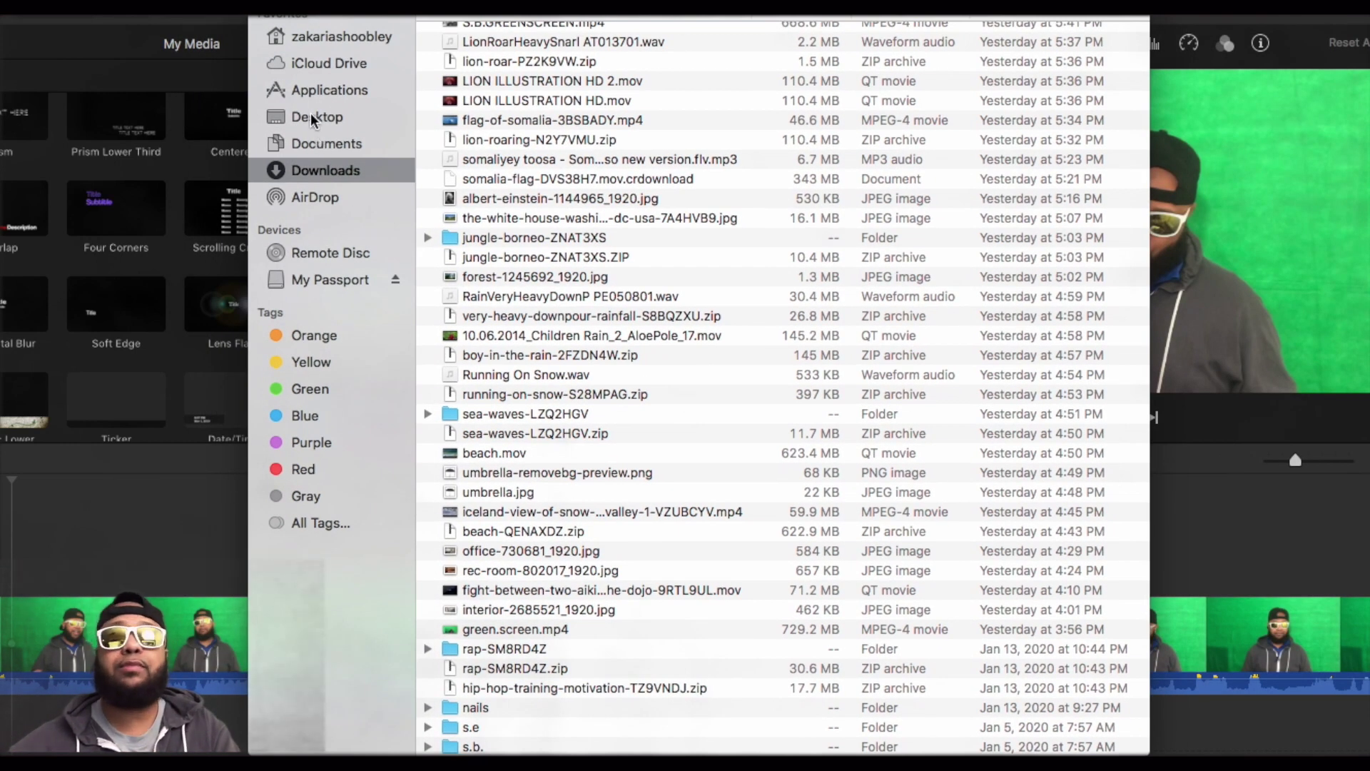
Place the newest screenshot from the Desktop folder on the timeline above the green-screen footage
{"action": "left_click", "coordinate": [317, 117]}
{"action": "left_click", "coordinate": [514, 32]}
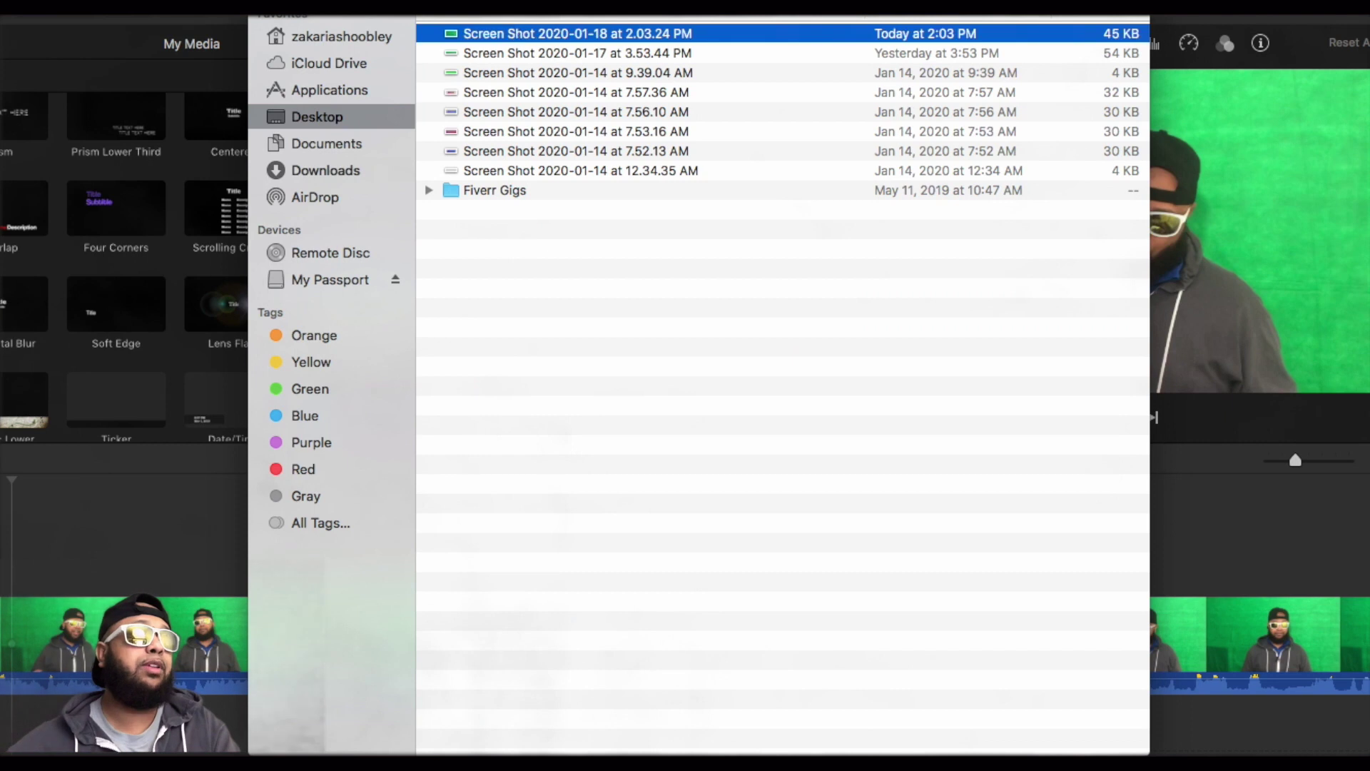
{"action": "left_click_drag", "start_coordinate": [514, 33], "coordinate": [180, 685]}
{"action": "left_click_drag", "start_coordinate": [53, 710], "coordinate": [66, 550]}
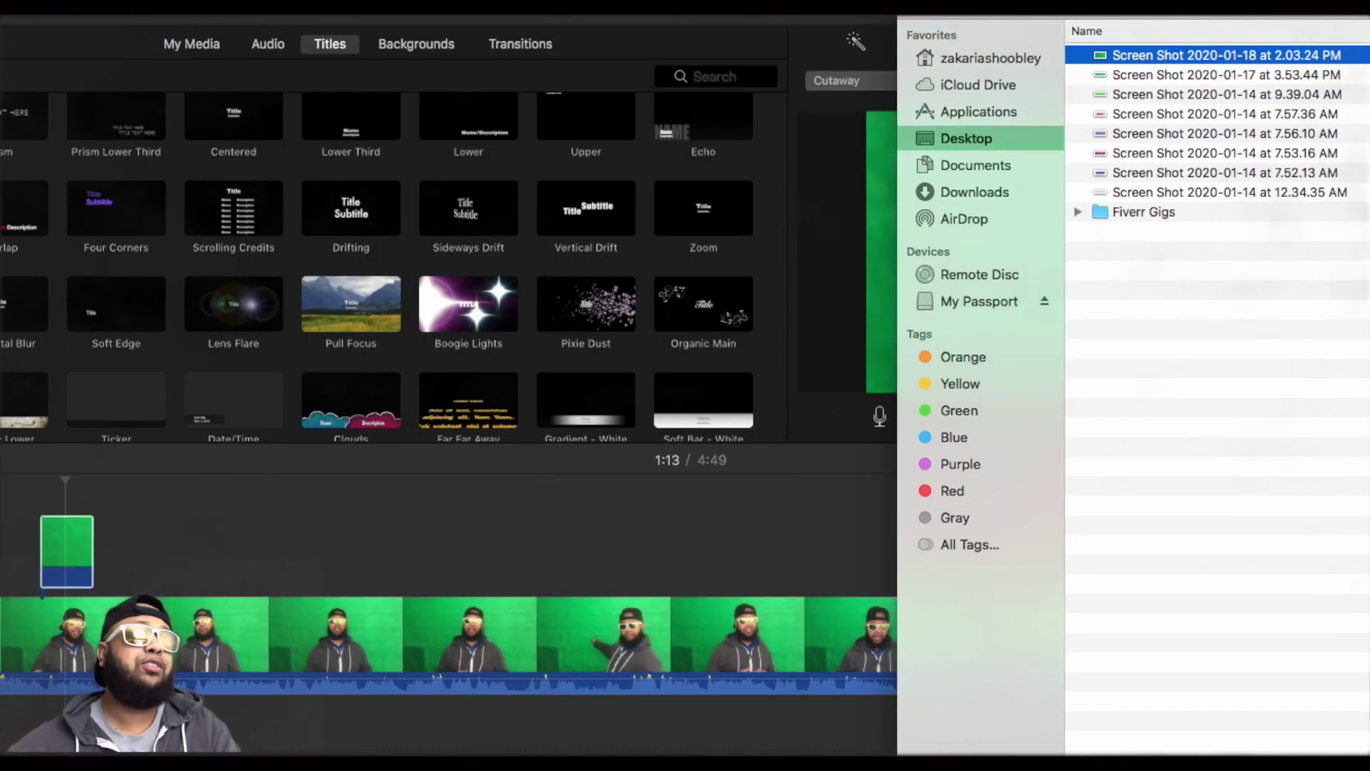
{"action": "key", "text": "super+h"}
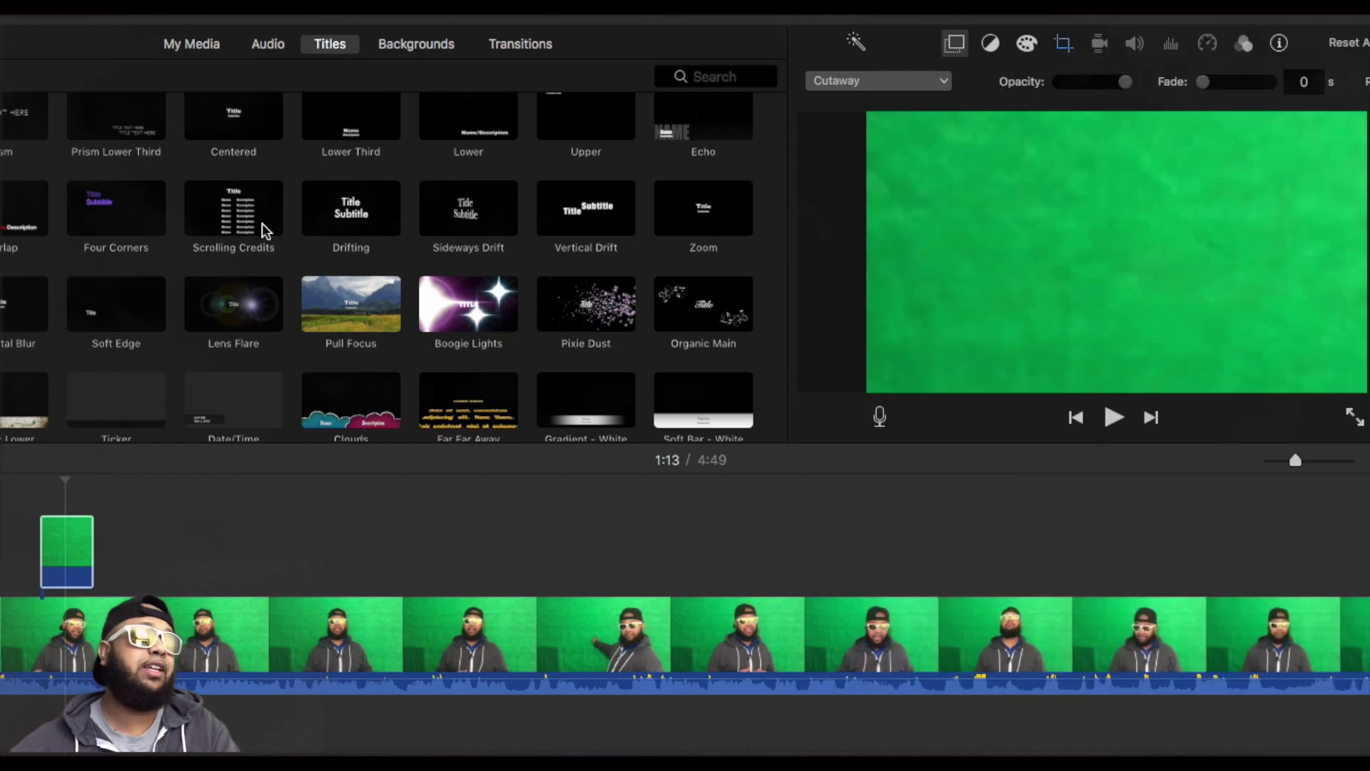
Put the green screenshot beneath the footage as the background and adjust its length to match the footage
{"action": "left_click_drag", "start_coordinate": [1298, 459], "coordinate": [1268, 460]}
{"action": "mouse_move", "coordinate": [15, 645]}
{"action": "left_mouse_down"}
{"action": "mouse_move", "coordinate": [49, 644]}
{"action": "mouse_move", "coordinate": [32, 643]}
{"action": "left_mouse_up"}
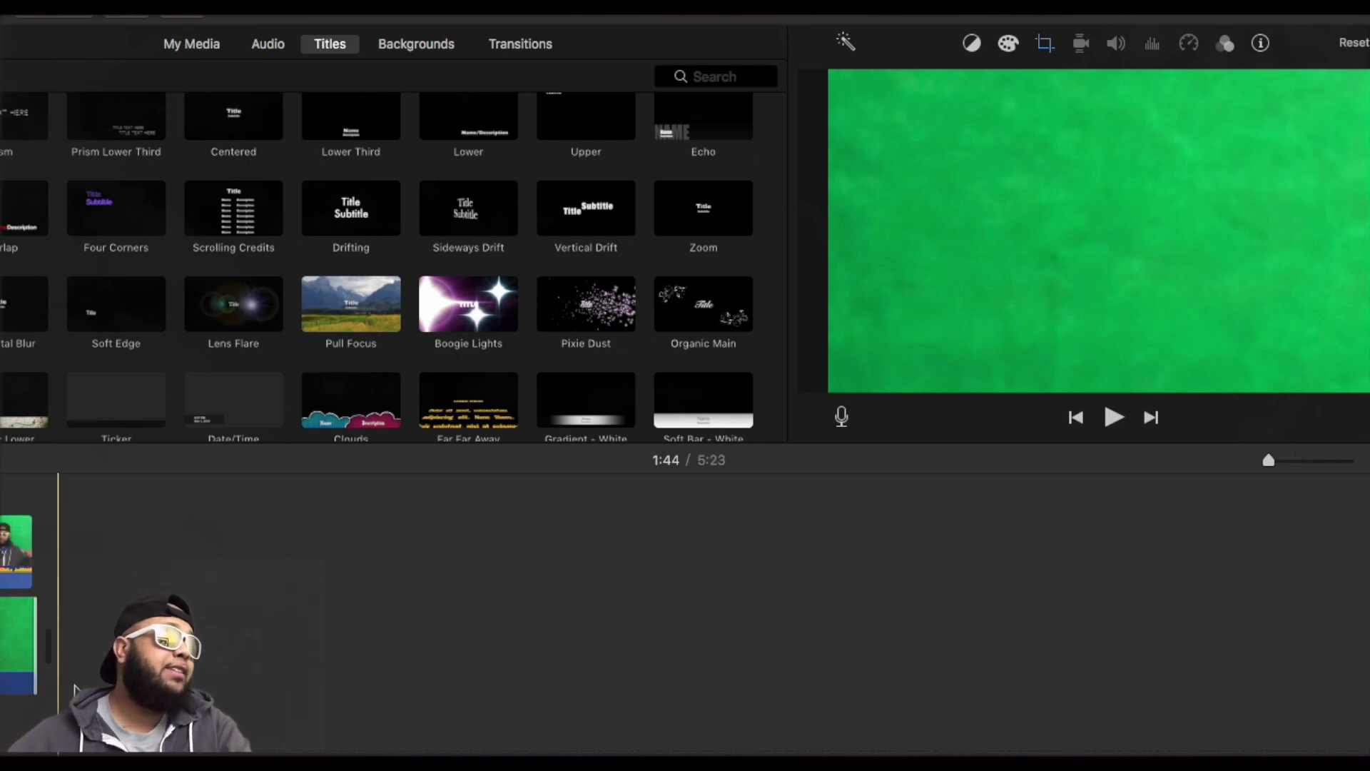
{"action": "left_click_drag", "start_coordinate": [1281, 461], "coordinate": [1270, 460]}
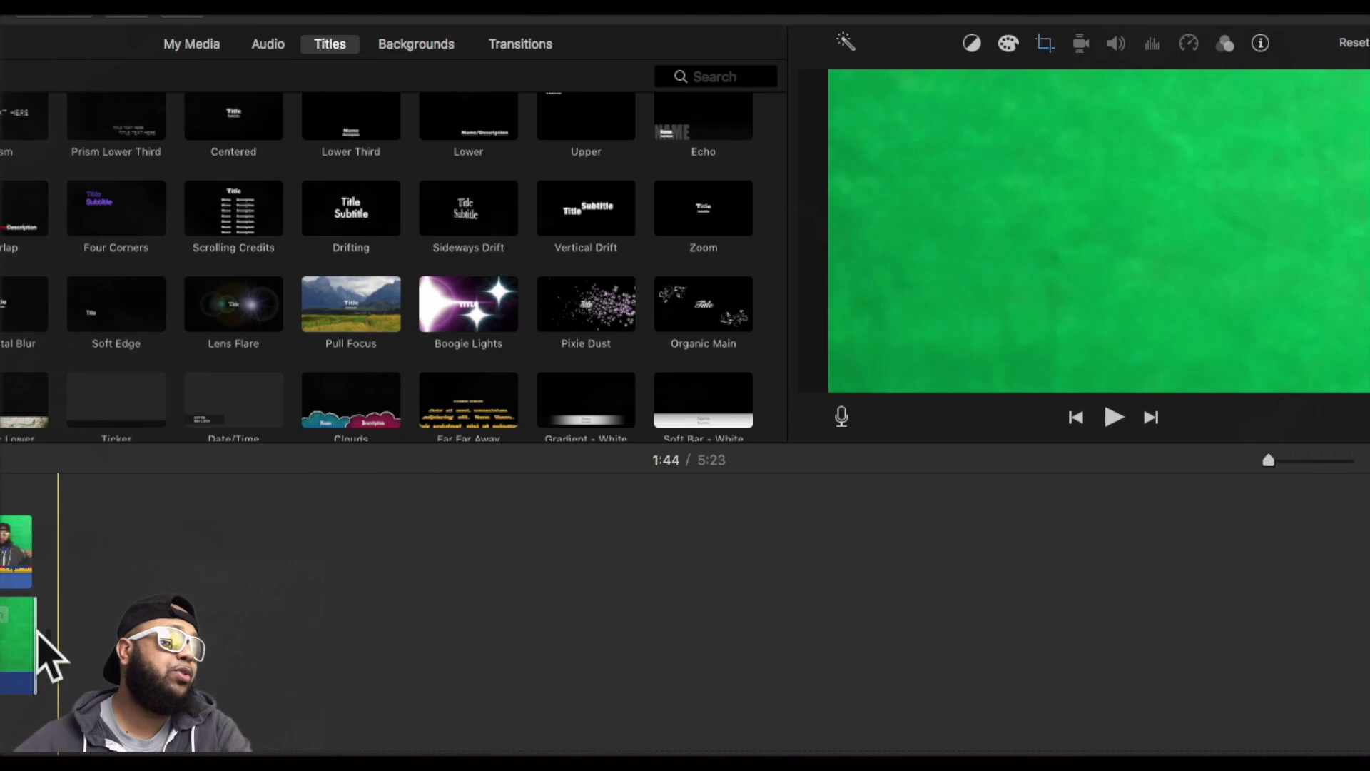
{"action": "left_click_drag", "start_coordinate": [40, 636], "coordinate": [30, 634]}
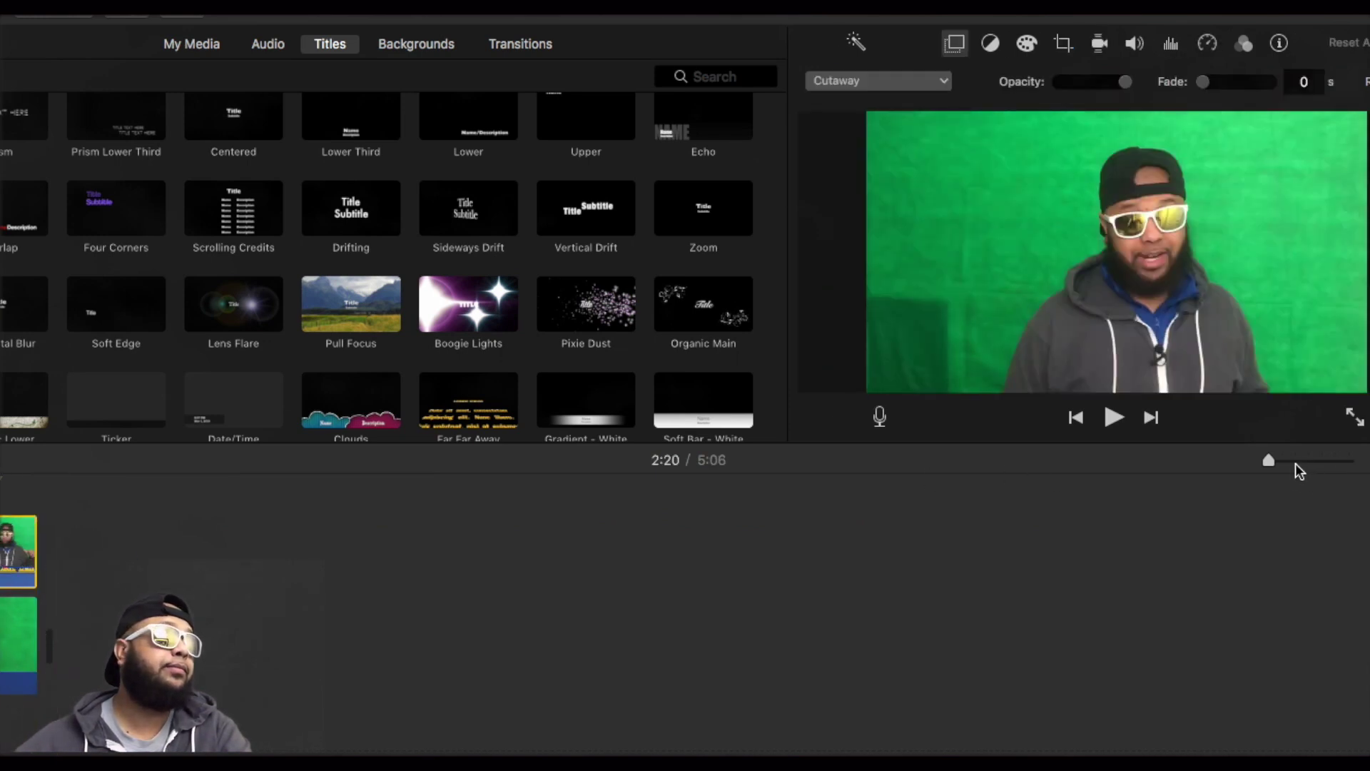
Change the footage overlay from Cutaway to Picture in Picture and preview it at about 3:49
{"action": "left_click", "coordinate": [1288, 464]}
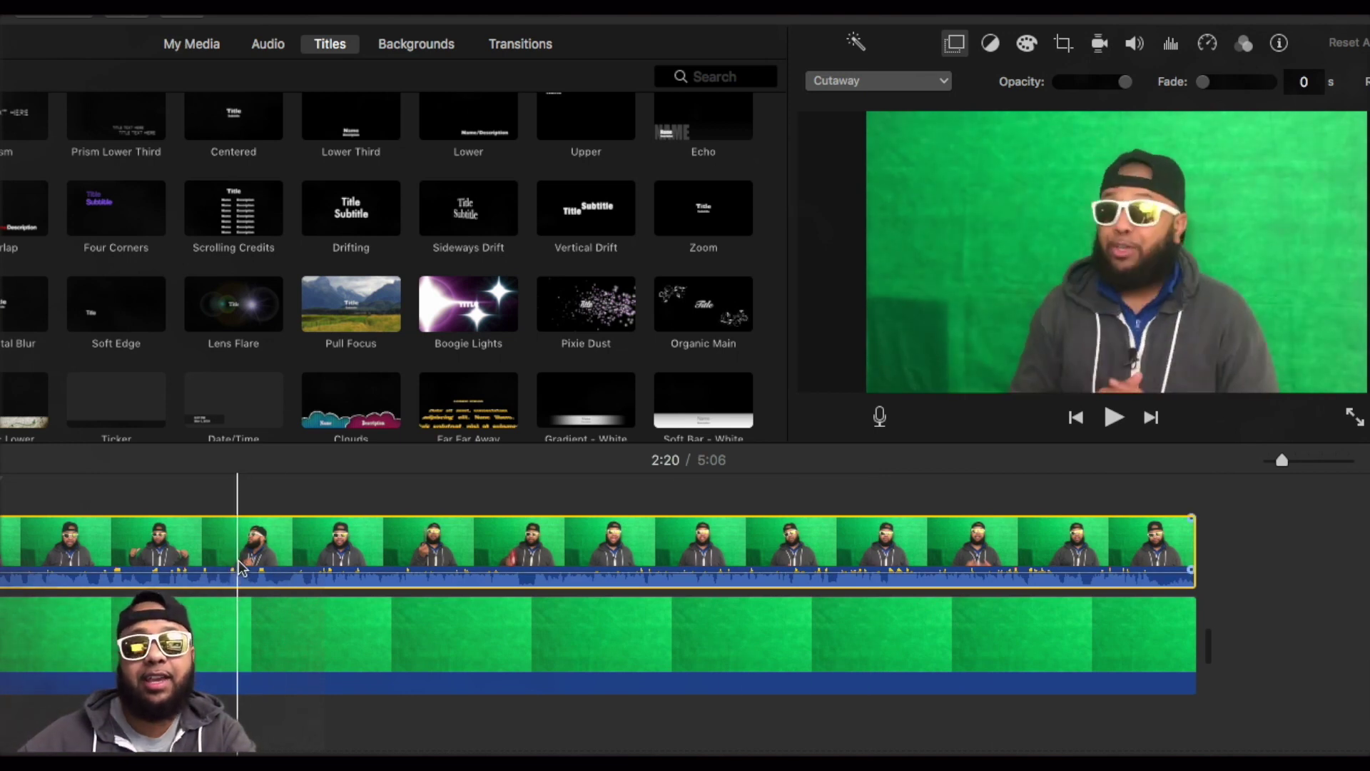
{"action": "left_click", "coordinate": [859, 85]}
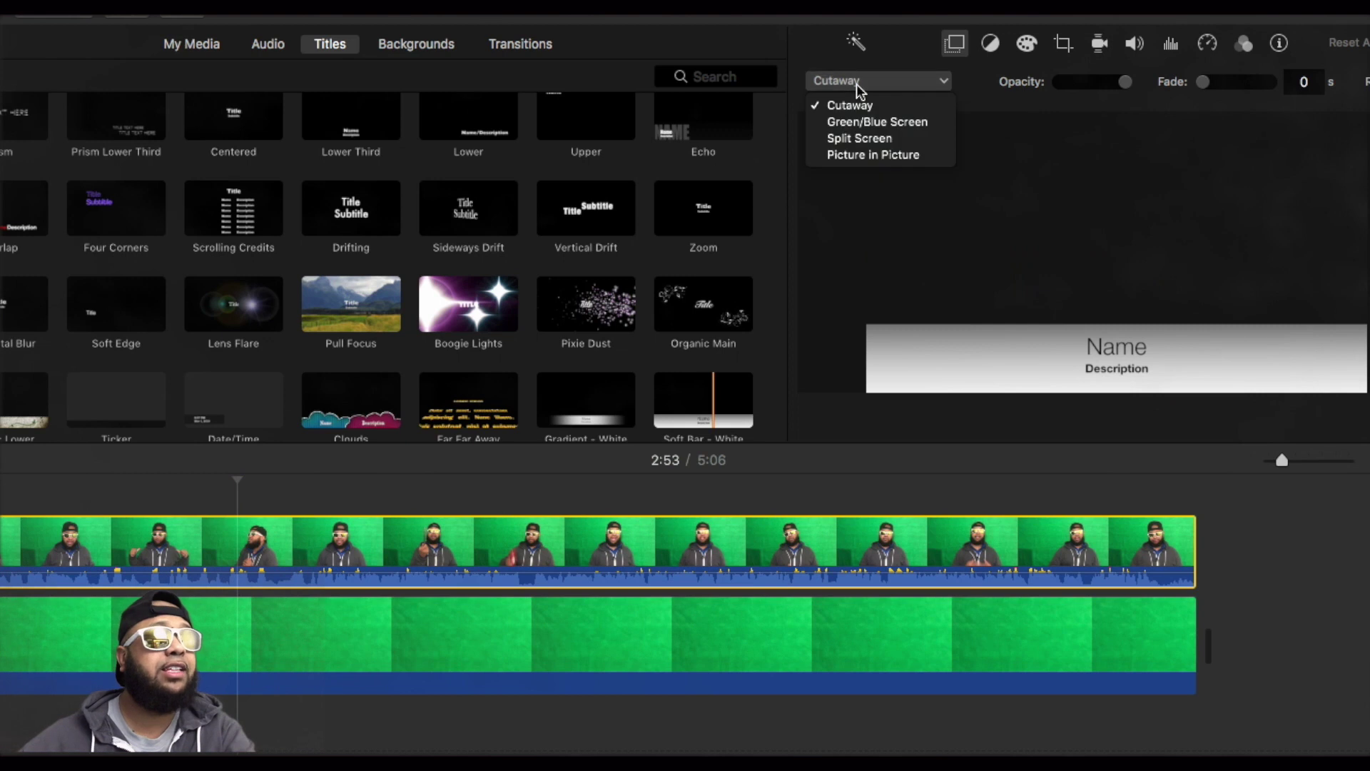
{"action": "left_click", "coordinate": [871, 155]}
{"action": "left_click", "coordinate": [637, 553]}
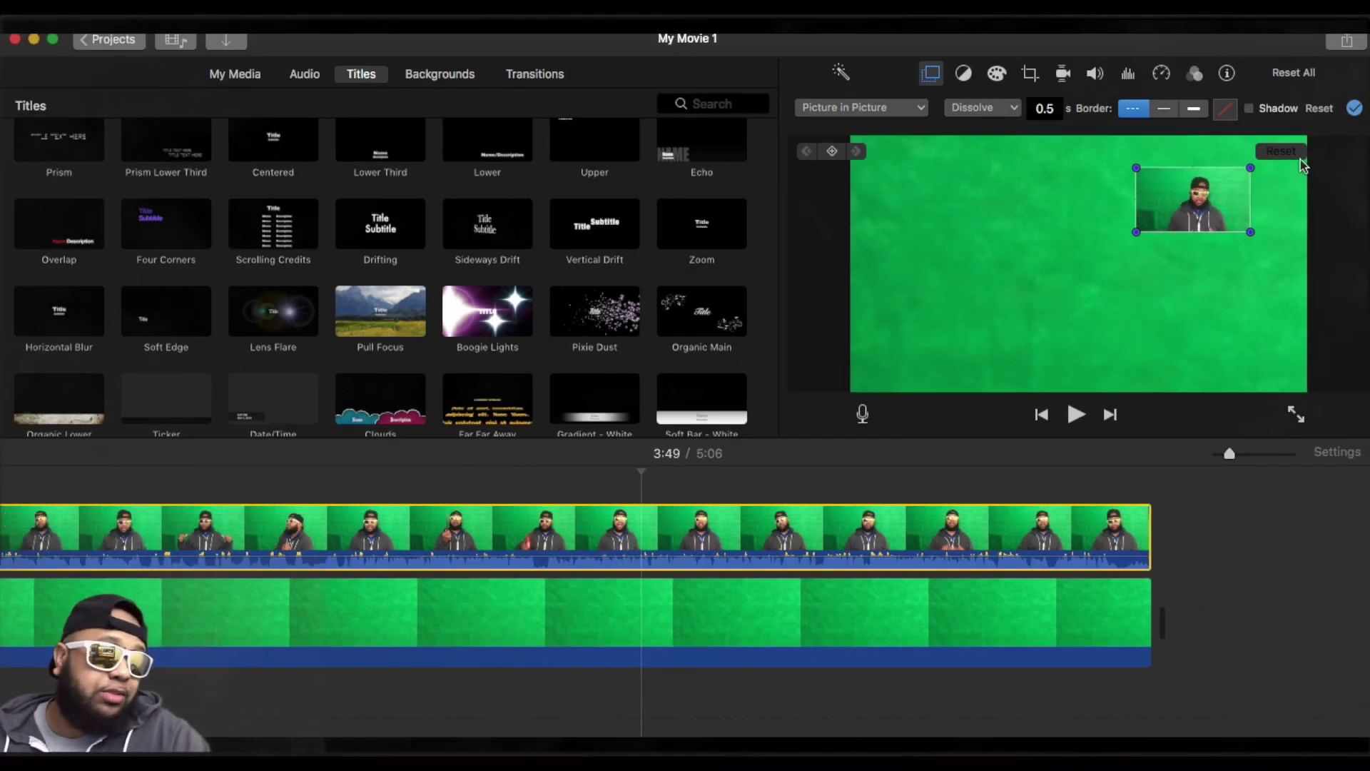
Enlarge the picture-in-picture footage and position it along the lower edge of the frame, centred over the green background
{"action": "left_click_drag", "start_coordinate": [1134, 234], "coordinate": [957, 375]}
{"action": "left_click_drag", "start_coordinate": [901, 207], "coordinate": [1067, 300]}
{"action": "left_click_drag", "start_coordinate": [1129, 355], "coordinate": [1091, 351]}
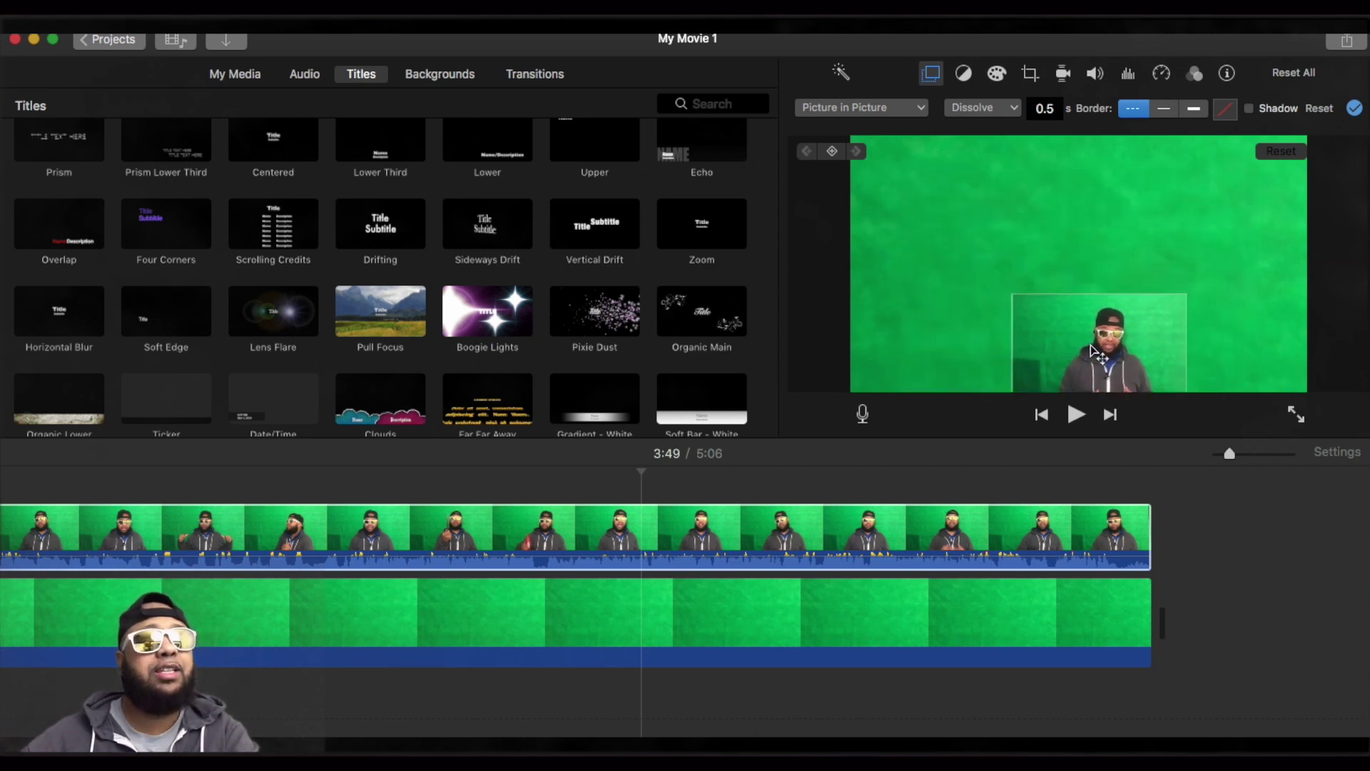
{"action": "left_click_drag", "start_coordinate": [1012, 294], "coordinate": [905, 223]}
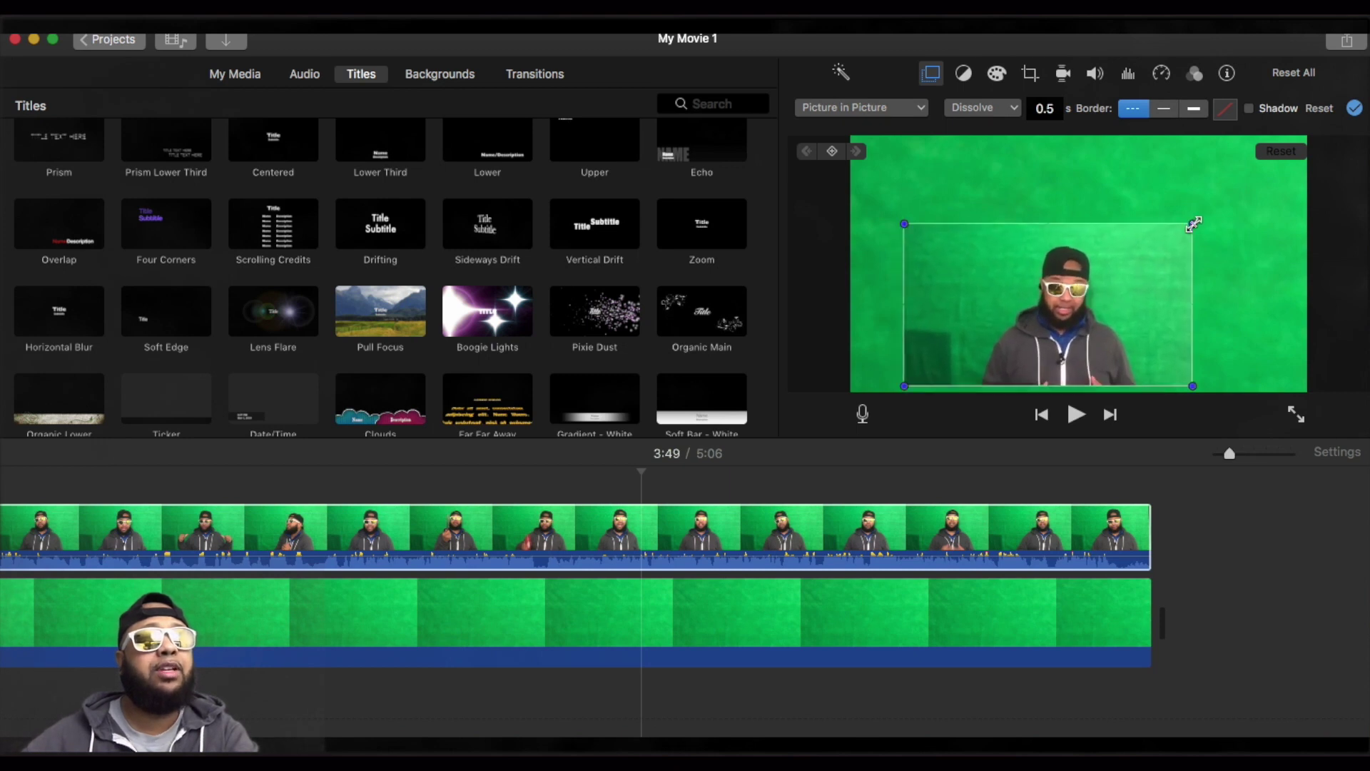
{"action": "left_click_drag", "start_coordinate": [1194, 225], "coordinate": [1239, 202]}
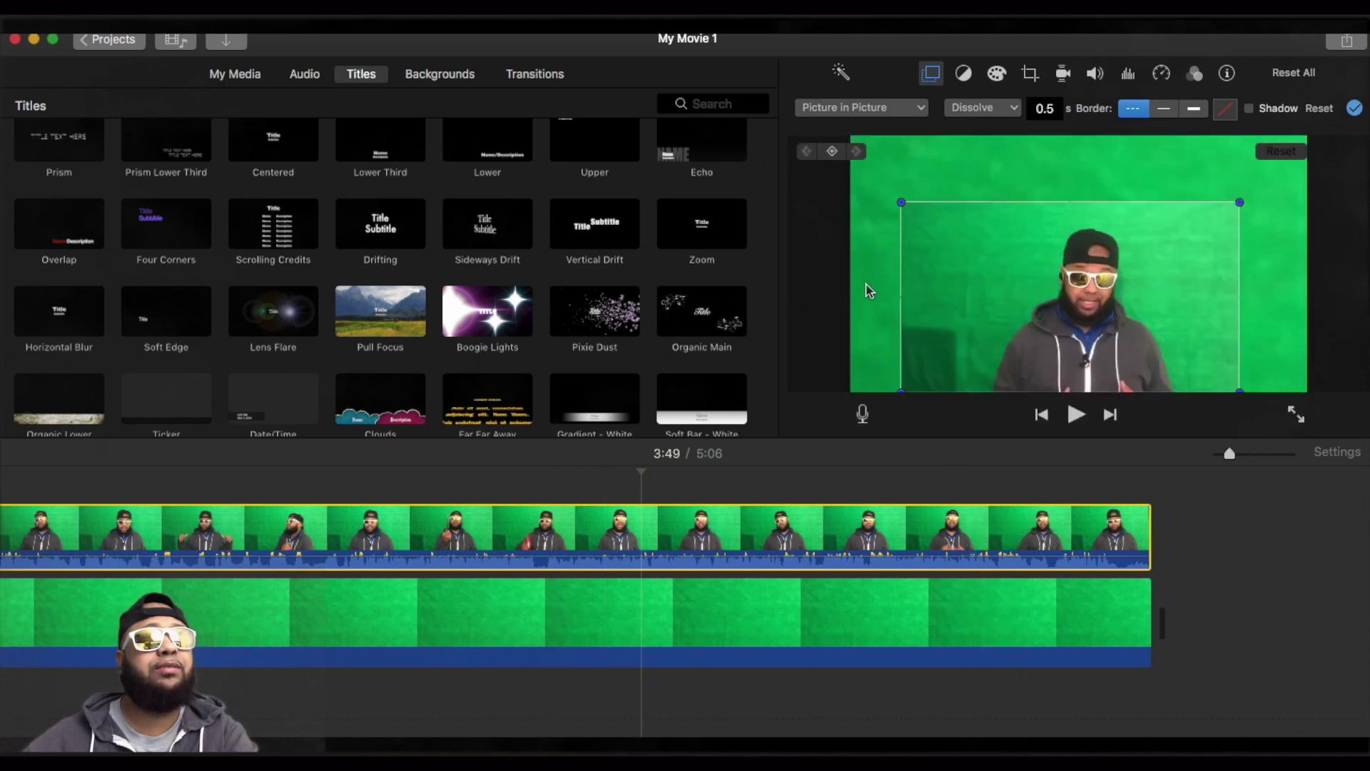
{"action": "left_click", "coordinate": [1196, 599]}
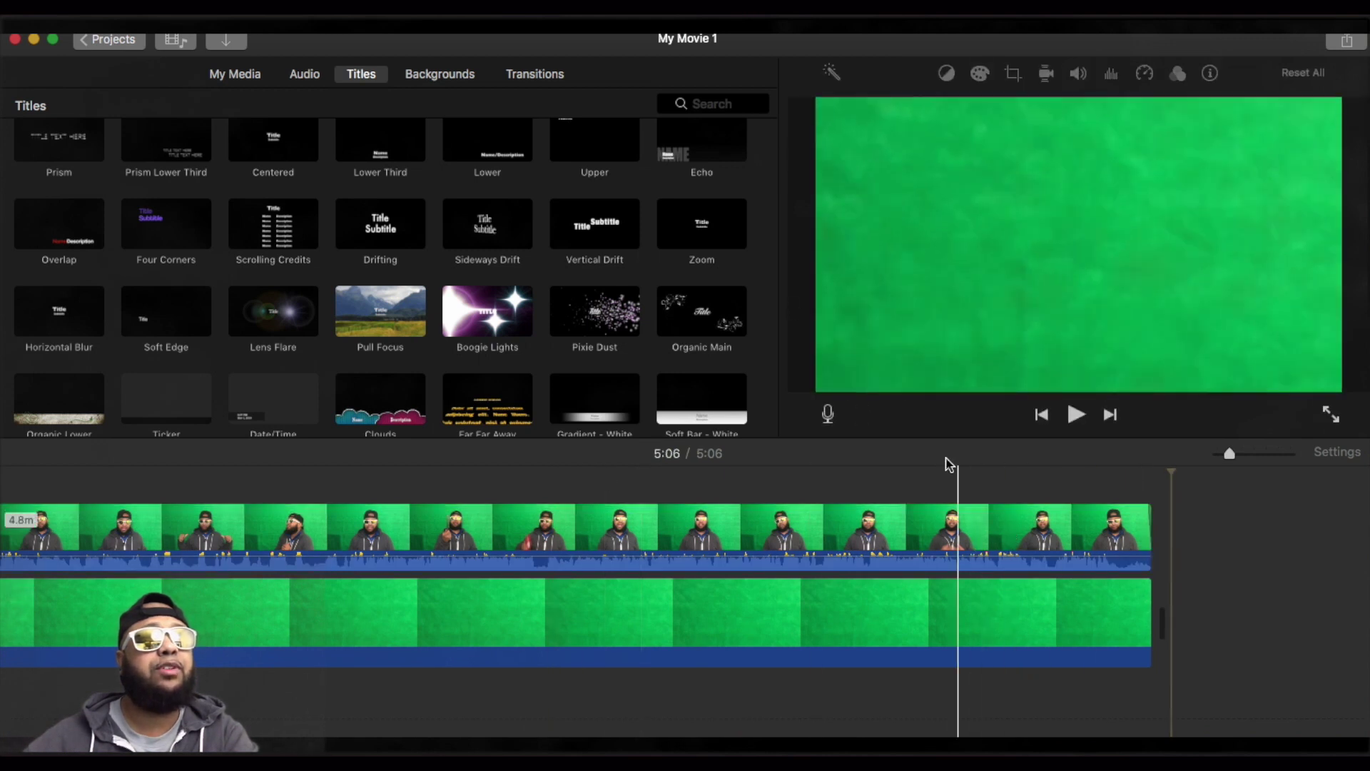
{"action": "left_click", "coordinate": [714, 559]}
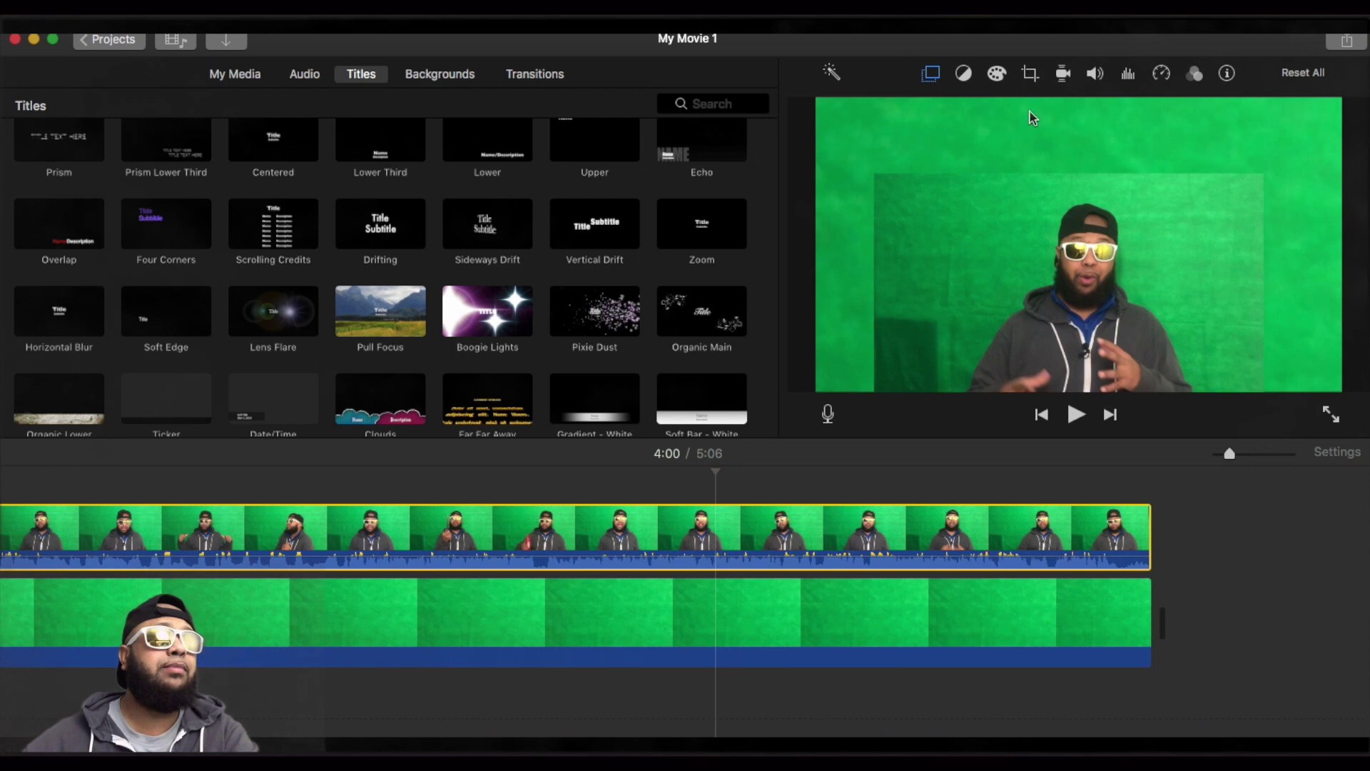
Export the movie as a video file named file1 to the Downloads folder and check the export's progress
{"action": "left_click", "coordinate": [1342, 43]}
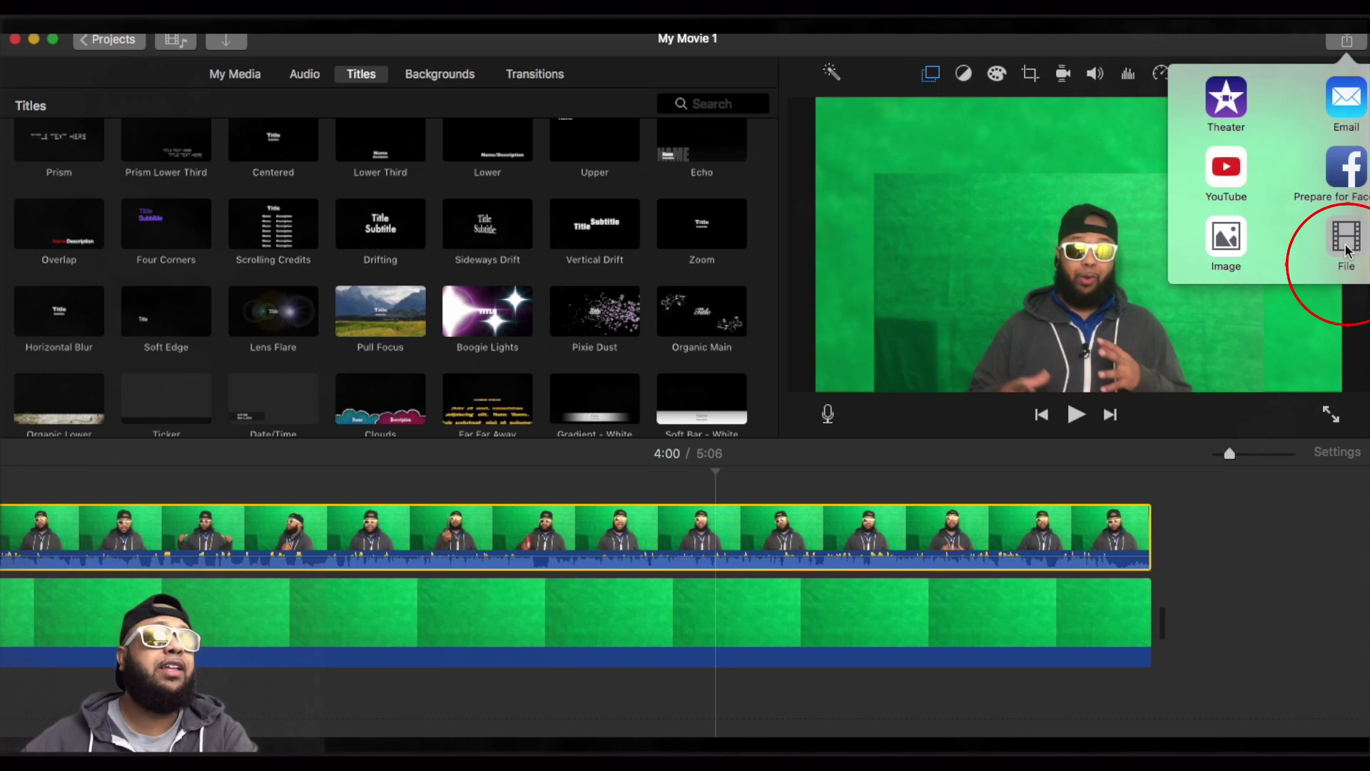
{"action": "left_click", "coordinate": [1346, 246]}
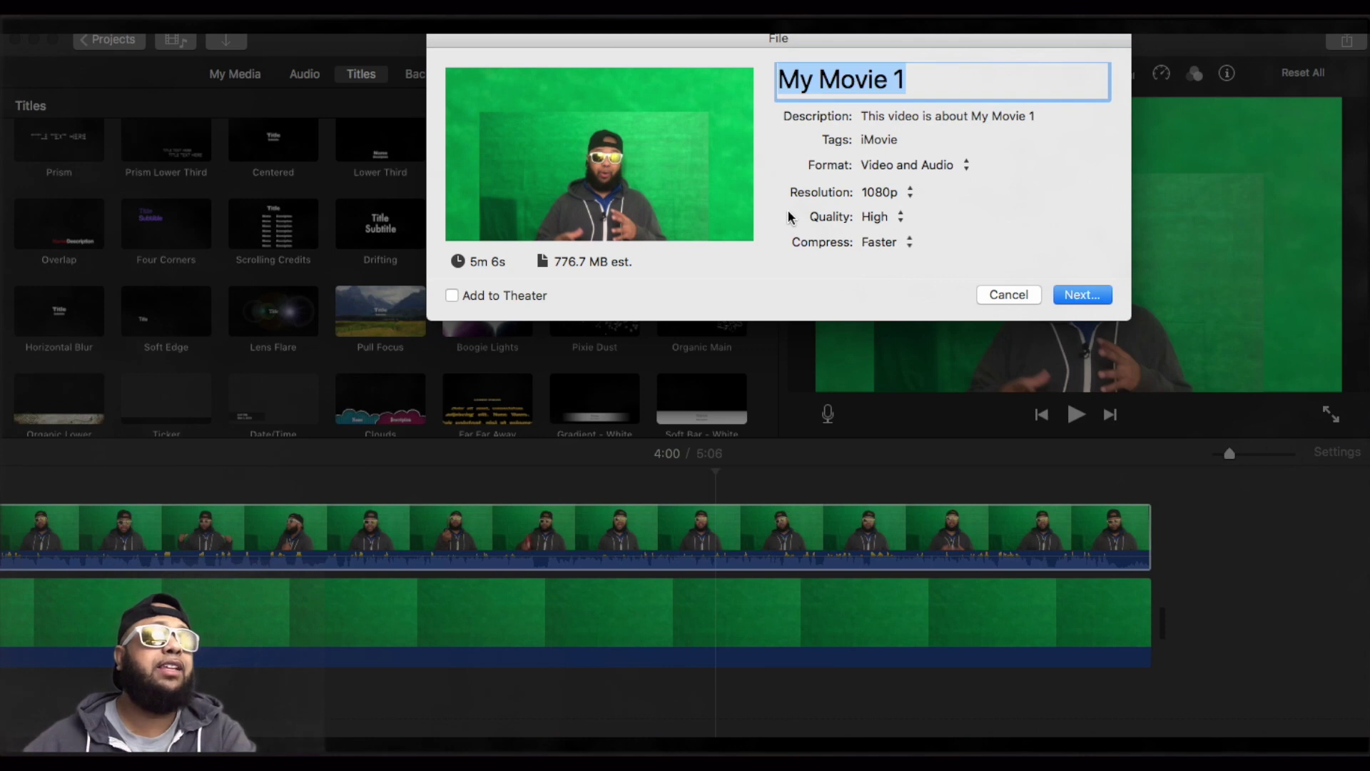
{"action": "type", "text": "file1"}
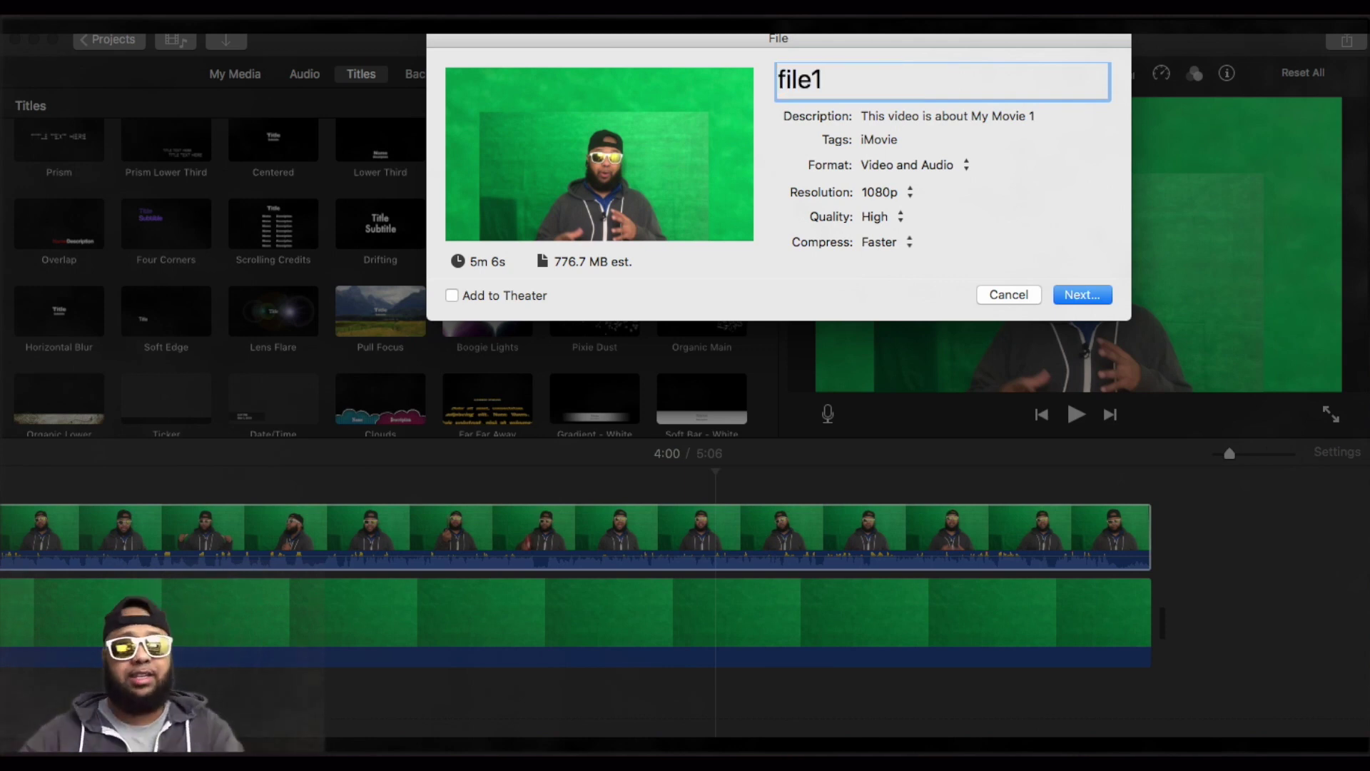
{"action": "left_click", "coordinate": [1083, 295]}
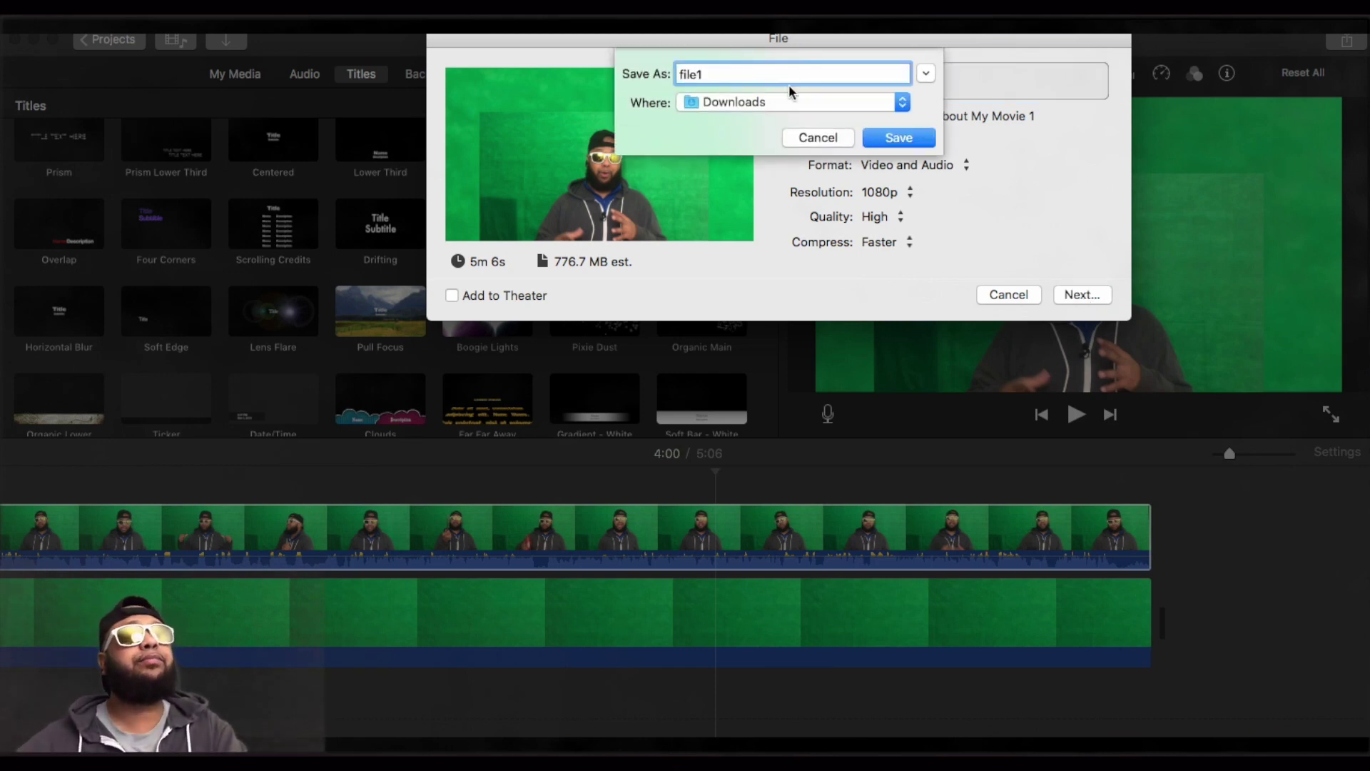
{"action": "left_click", "coordinate": [887, 139]}
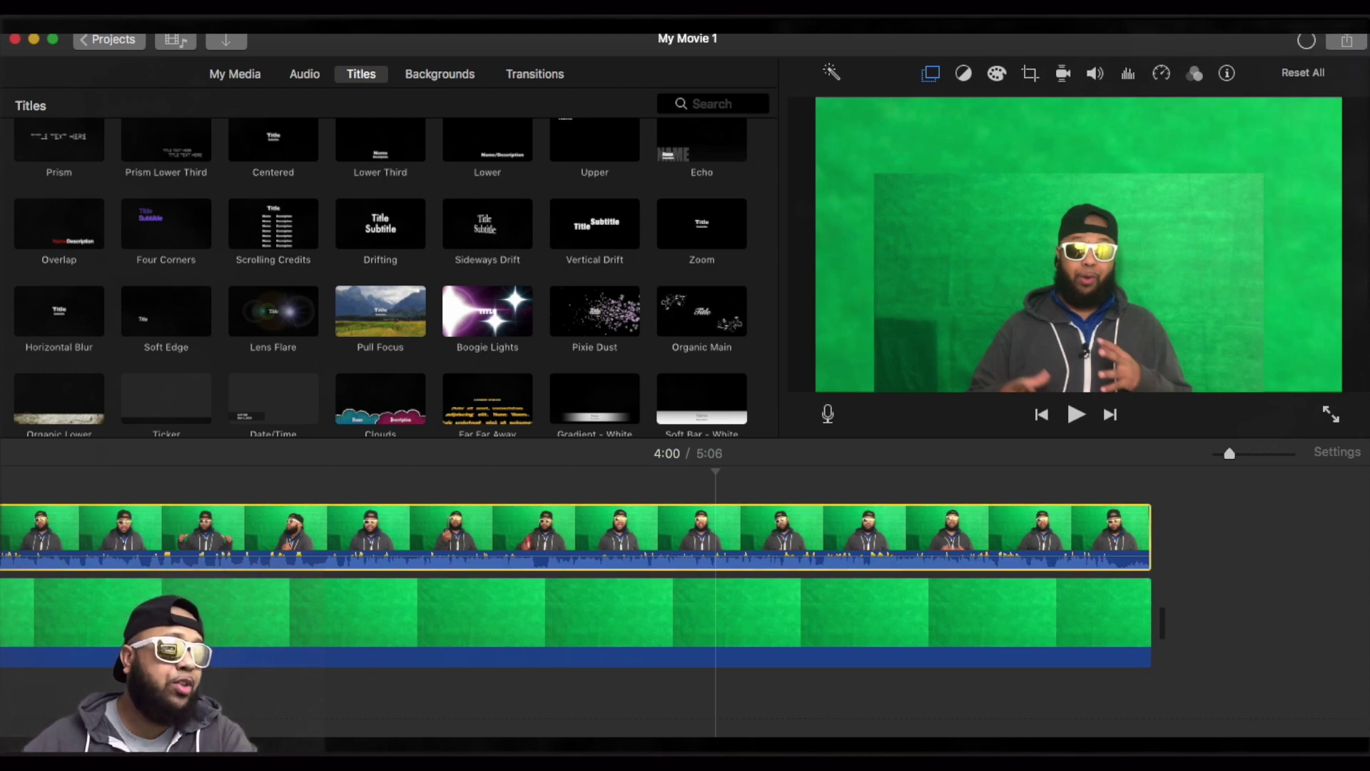
{"action": "left_click", "coordinate": [1355, 46]}
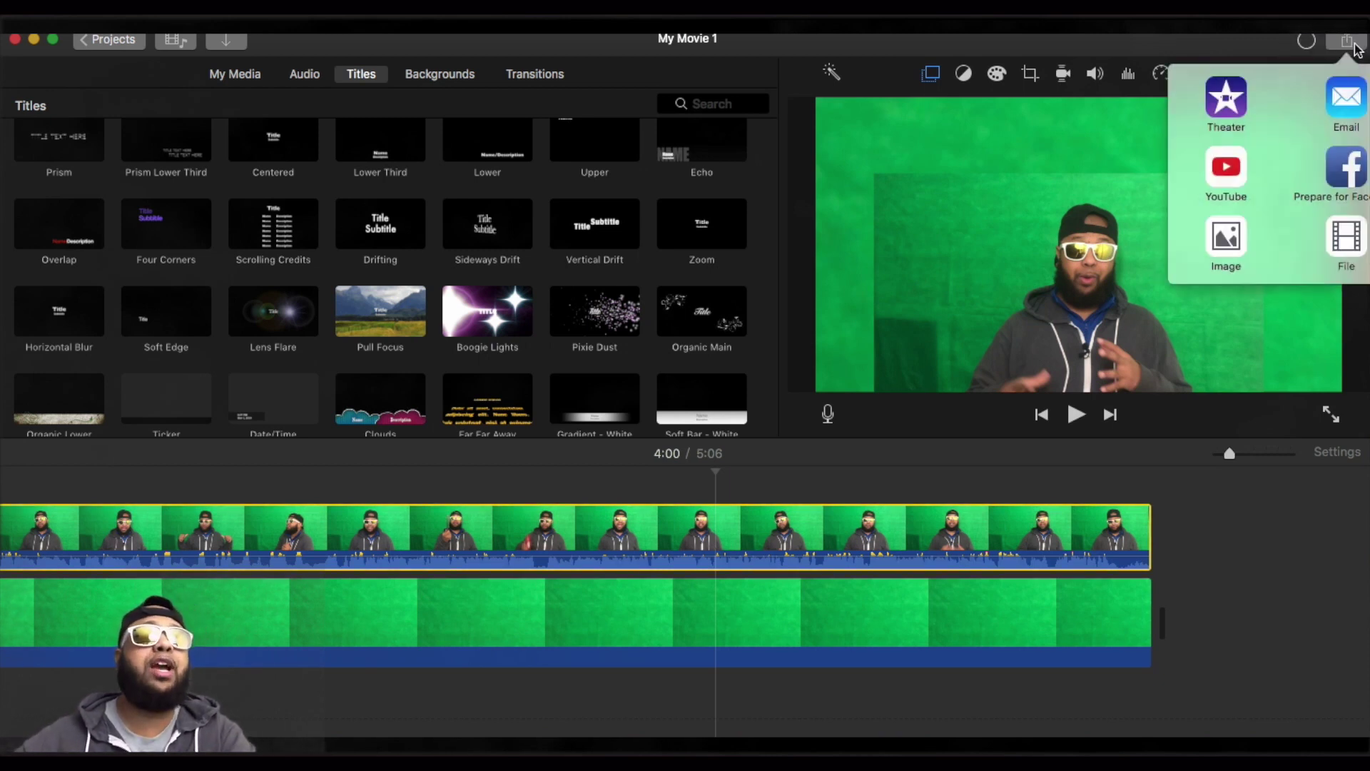
{"action": "left_click", "coordinate": [1306, 44]}
Replace the footage above the green background with the exported clip and align it to the background's start
{"action": "key", "text": "super+z"}
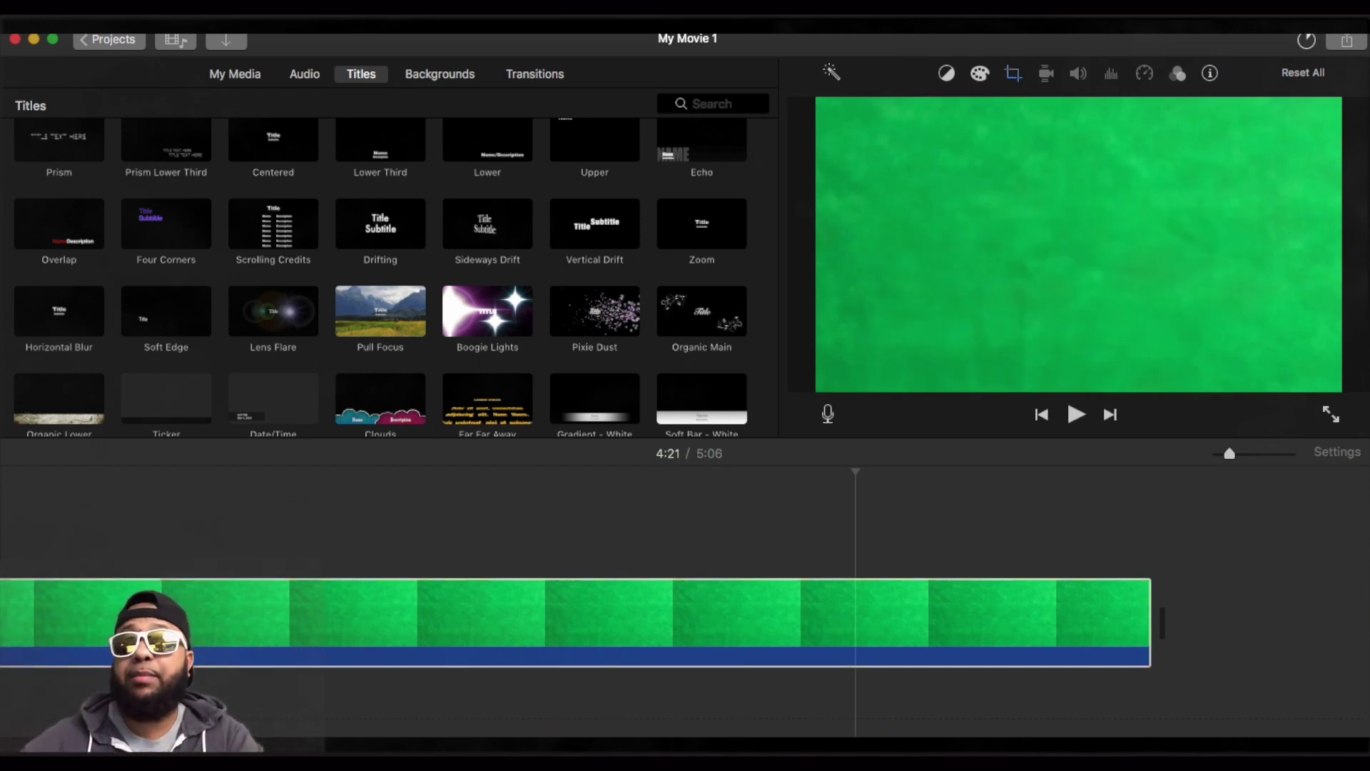
{"action": "left_click_drag", "start_coordinate": [1356, 492], "coordinate": [29, 531]}
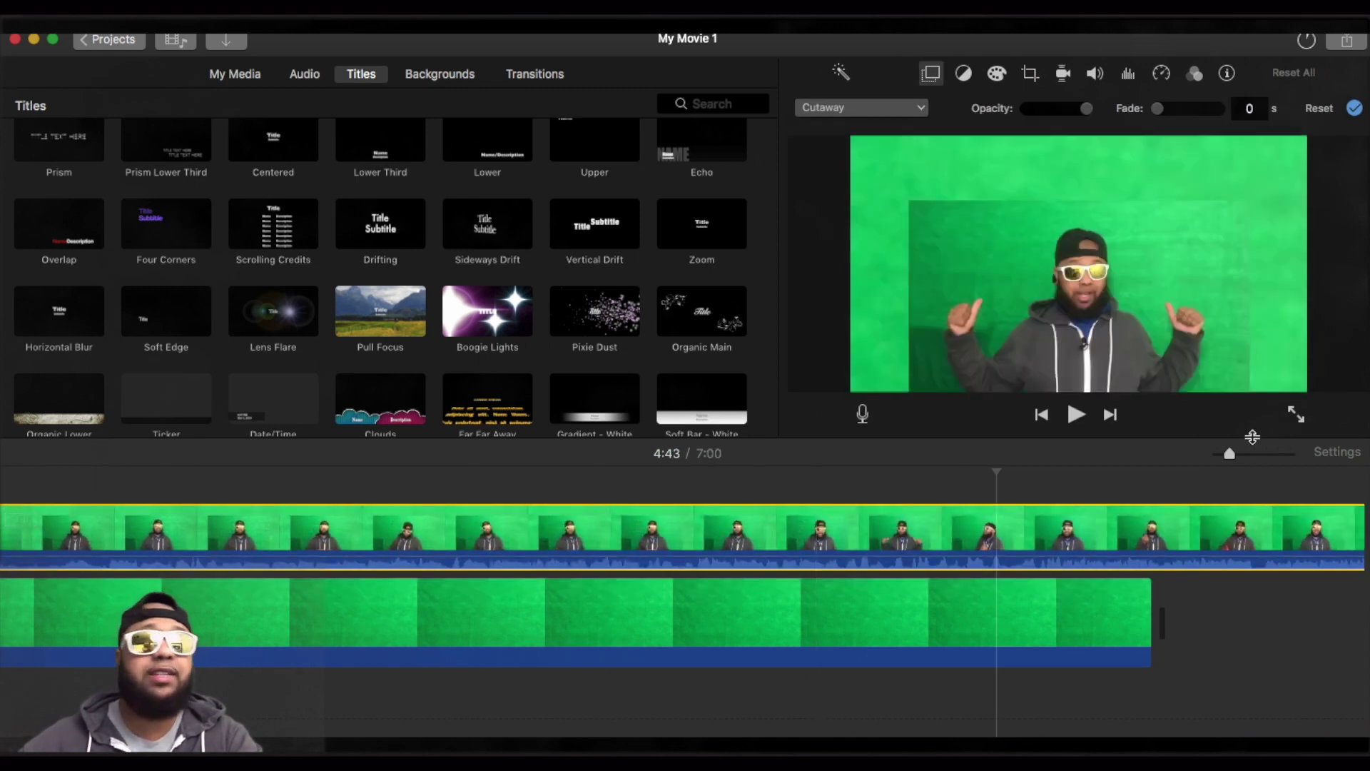
{"action": "left_click_drag", "start_coordinate": [1228, 454], "coordinate": [1199, 457]}
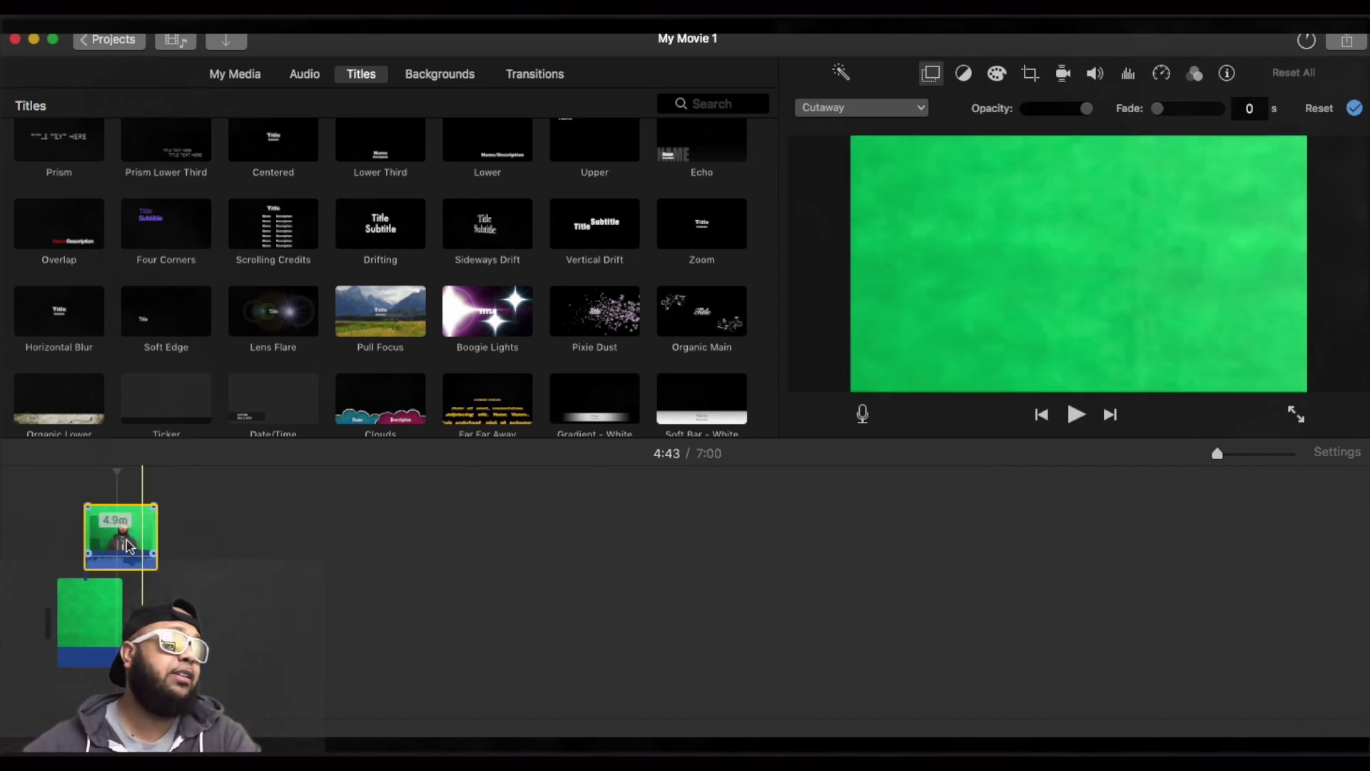
{"action": "left_click_drag", "start_coordinate": [136, 540], "coordinate": [109, 540]}
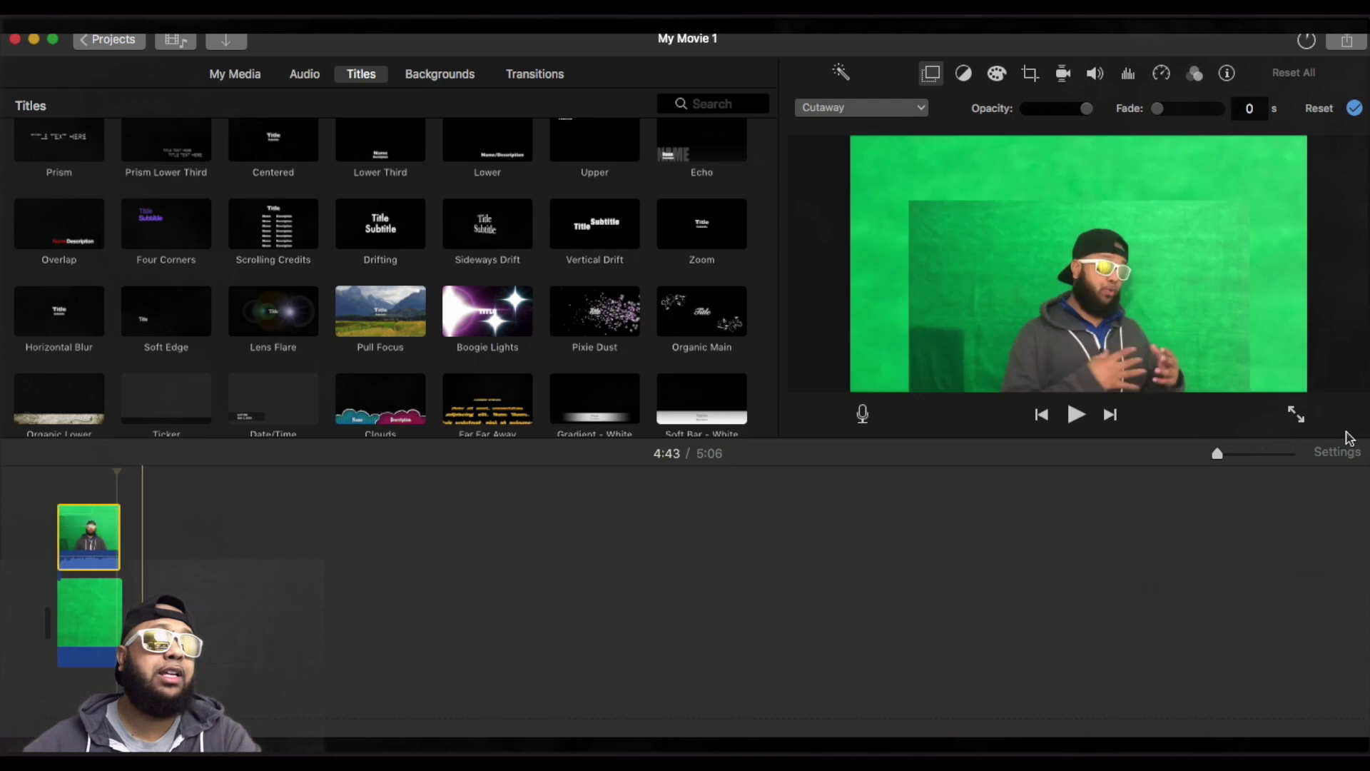
Shorten the green background clip so it ends just past the exported clip above it
{"action": "left_click", "coordinate": [1232, 454]}
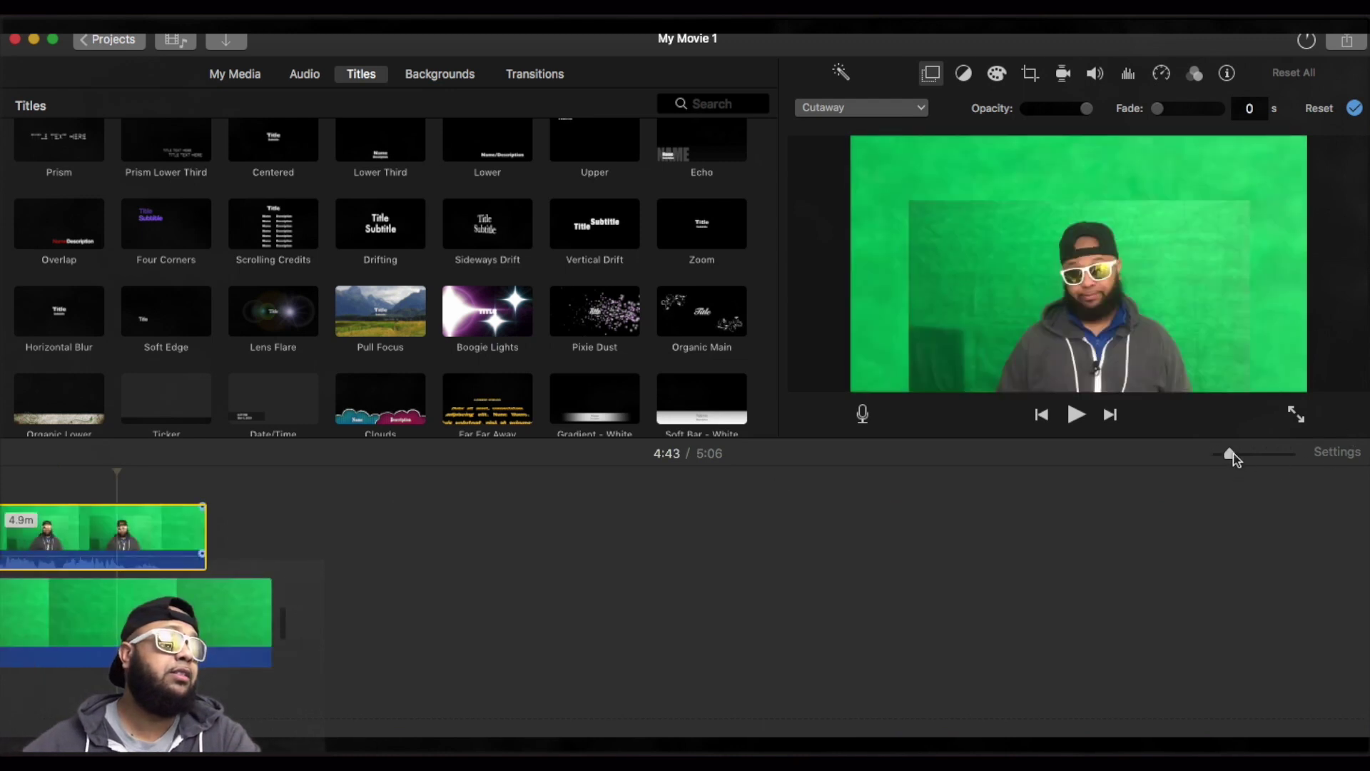
{"action": "left_click_drag", "start_coordinate": [268, 598], "coordinate": [217, 598]}
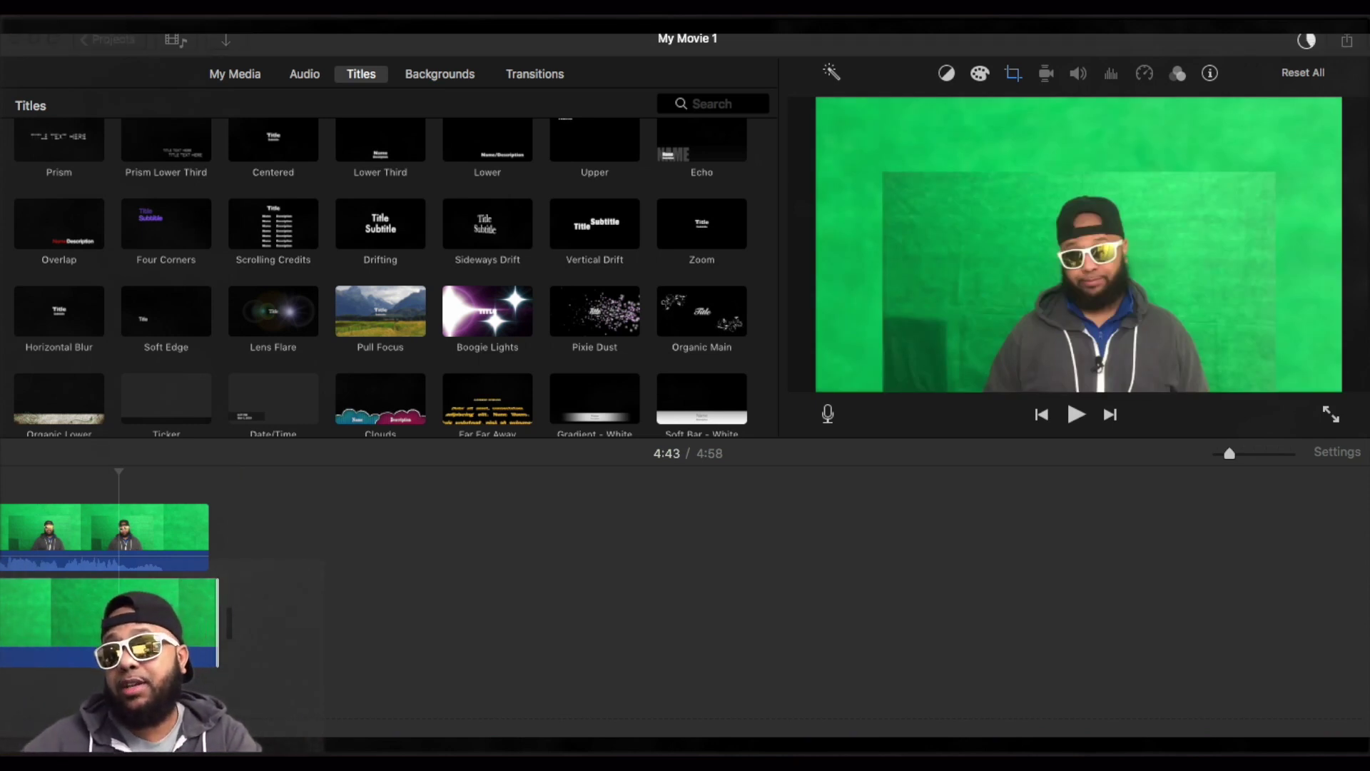
Add the beach clip after the green background and move the exported clip so it starts above the beach clip
{"action": "left_click_drag", "start_coordinate": [250, 615], "coordinate": [228, 615]}
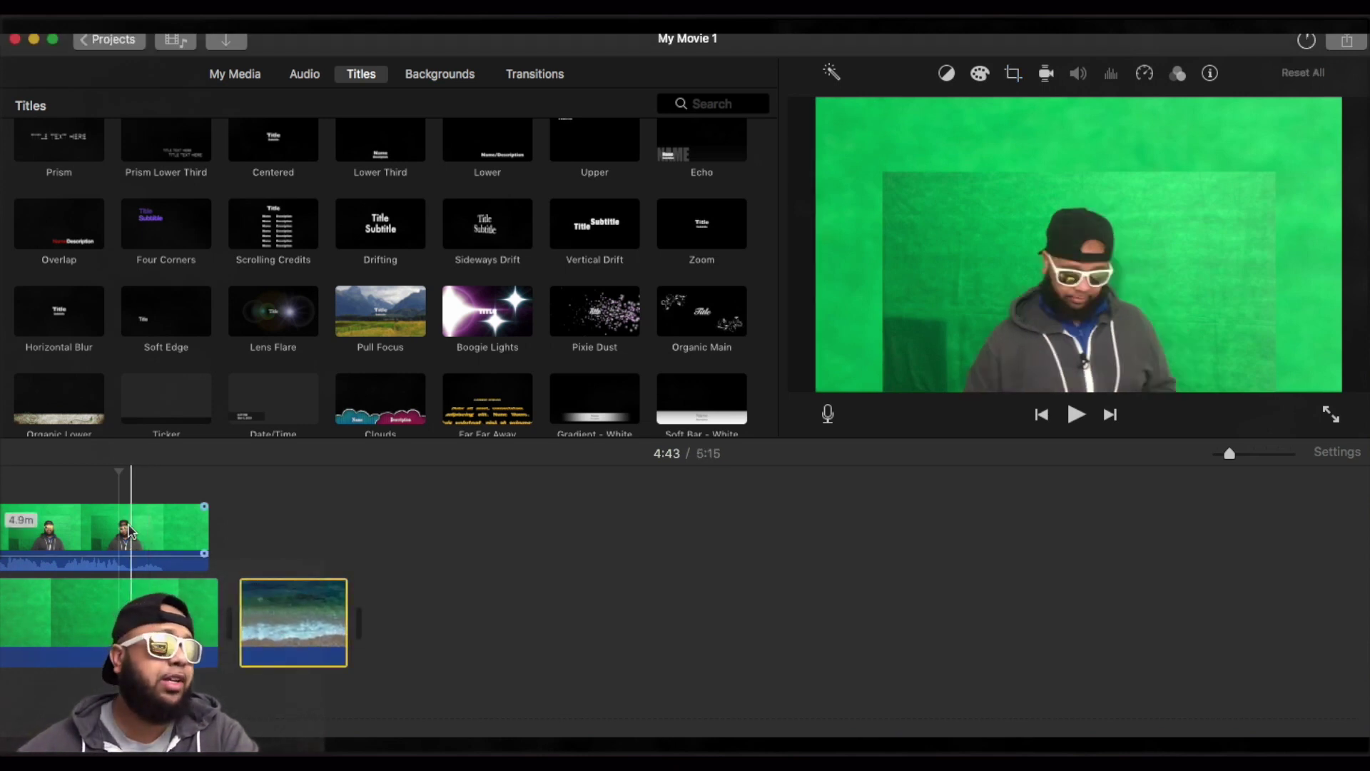
{"action": "left_click_drag", "start_coordinate": [206, 529], "coordinate": [576, 530]}
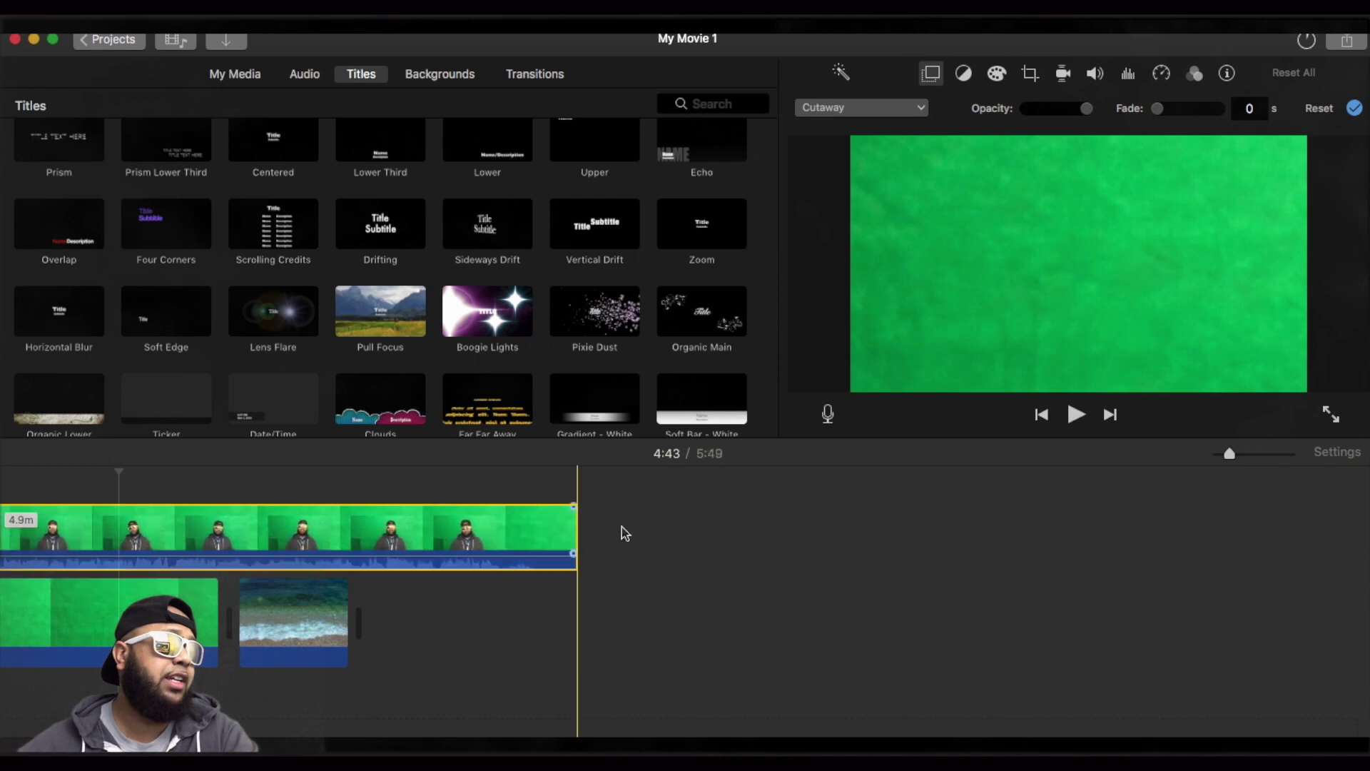
{"action": "left_click_drag", "start_coordinate": [1229, 453], "coordinate": [1216, 453]}
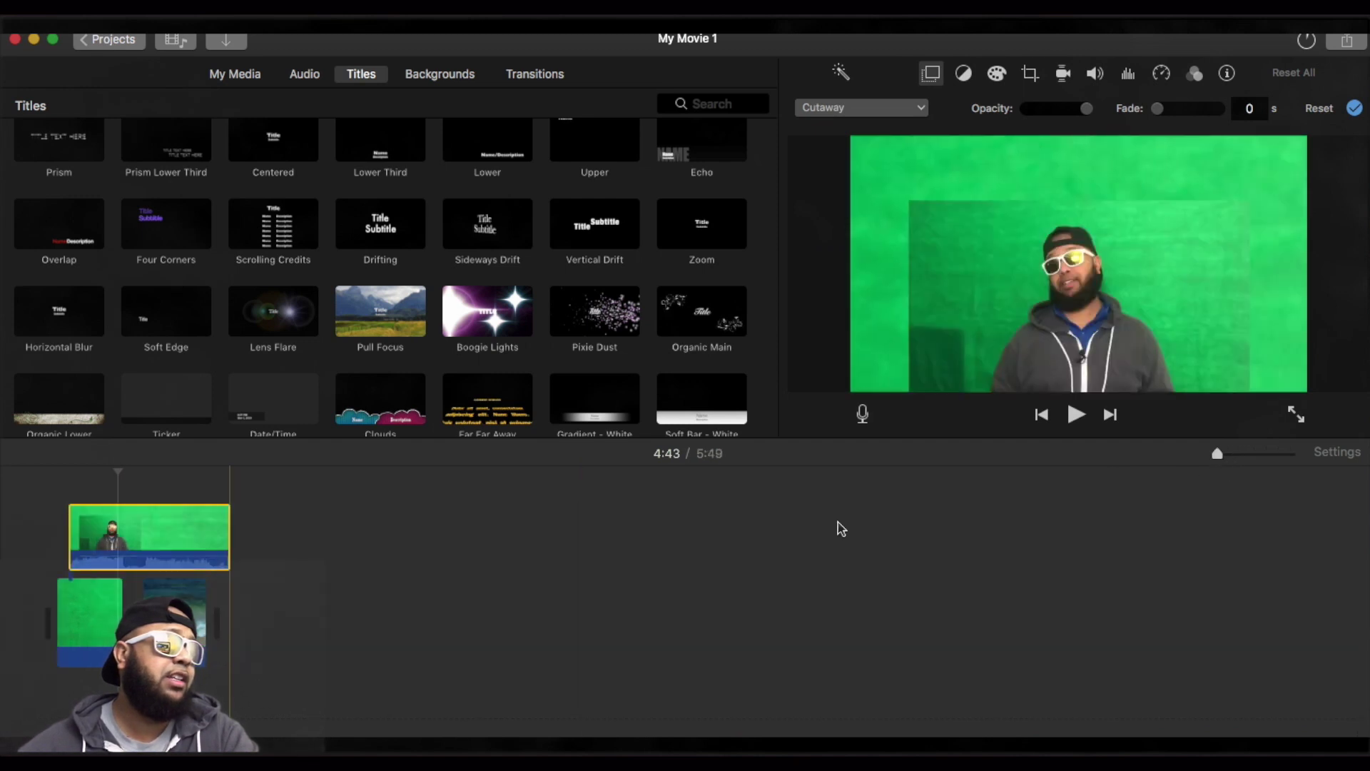
{"action": "left_click_drag", "start_coordinate": [164, 524], "coordinate": [239, 527]}
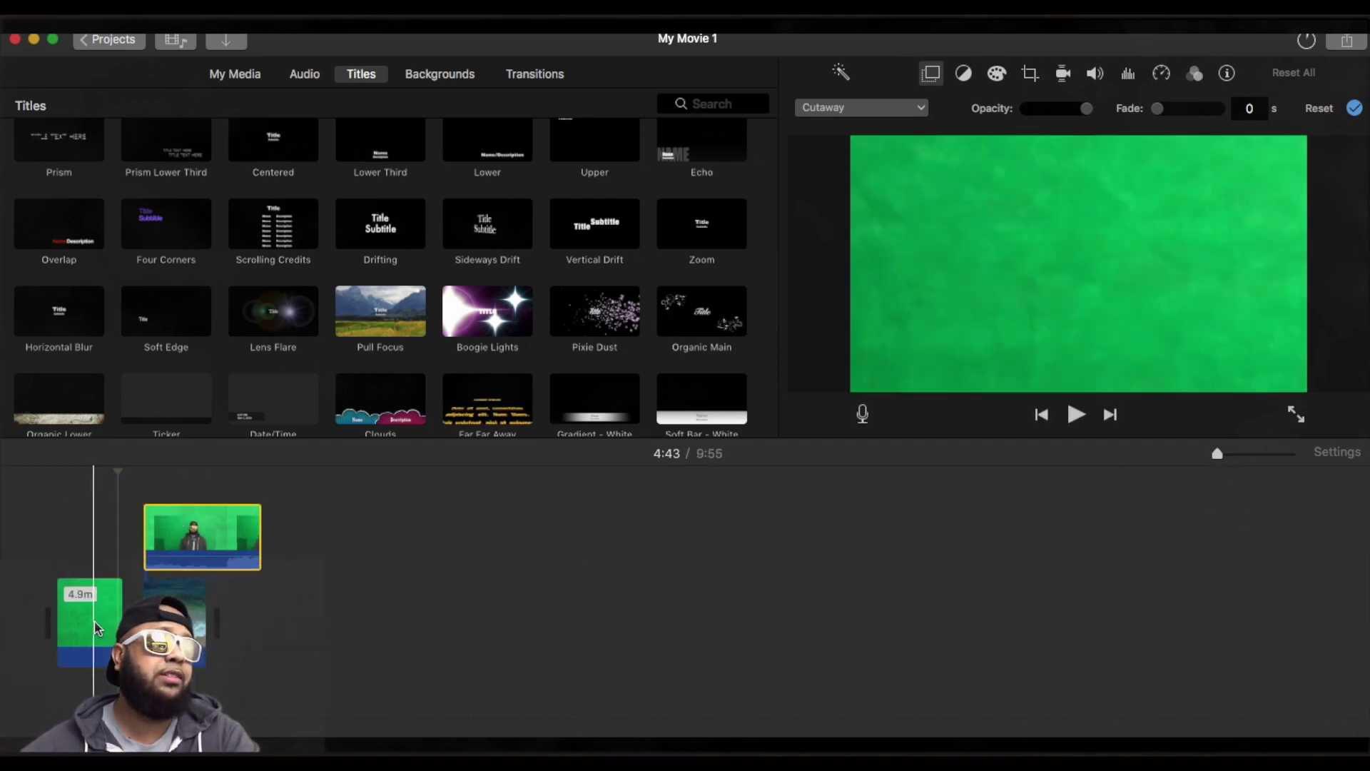
Delete the green background clip from the timeline and preview the exported clip over the beach clip near its start
{"action": "left_click", "coordinate": [92, 615]}
{"action": "key", "text": "Delete"}
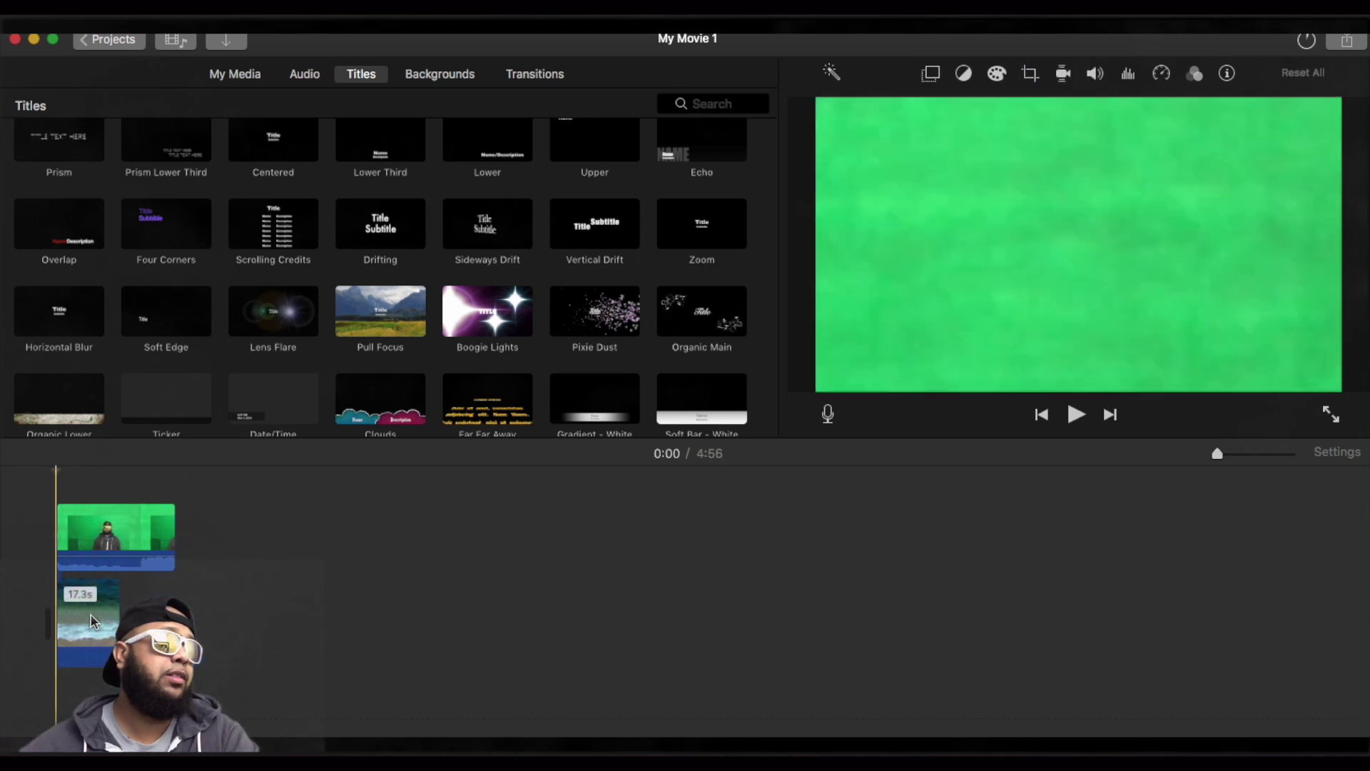
{"action": "left_click", "coordinate": [84, 551]}
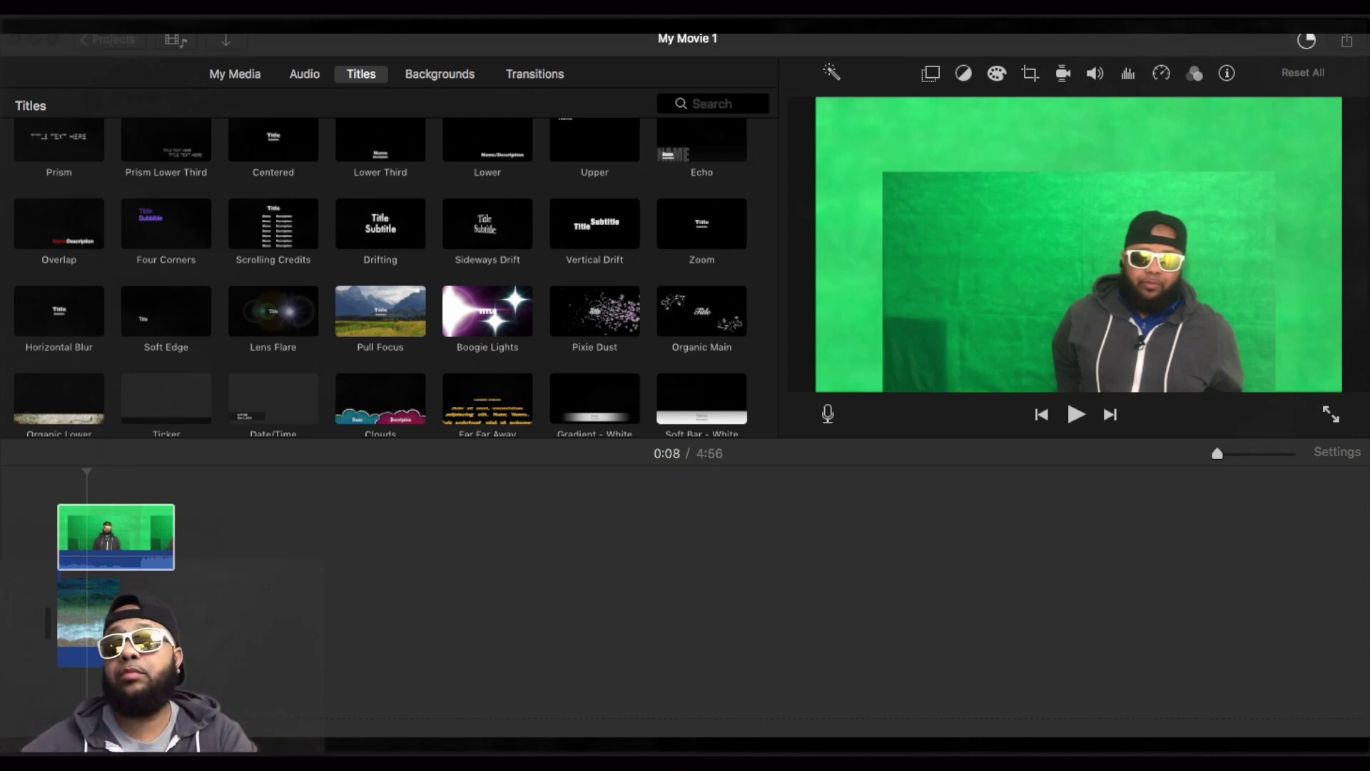
Add the office picture after the beach clip and extend it to just past the exported clip's end
{"action": "left_click_drag", "start_coordinate": [982, 497], "coordinate": [102, 583]}
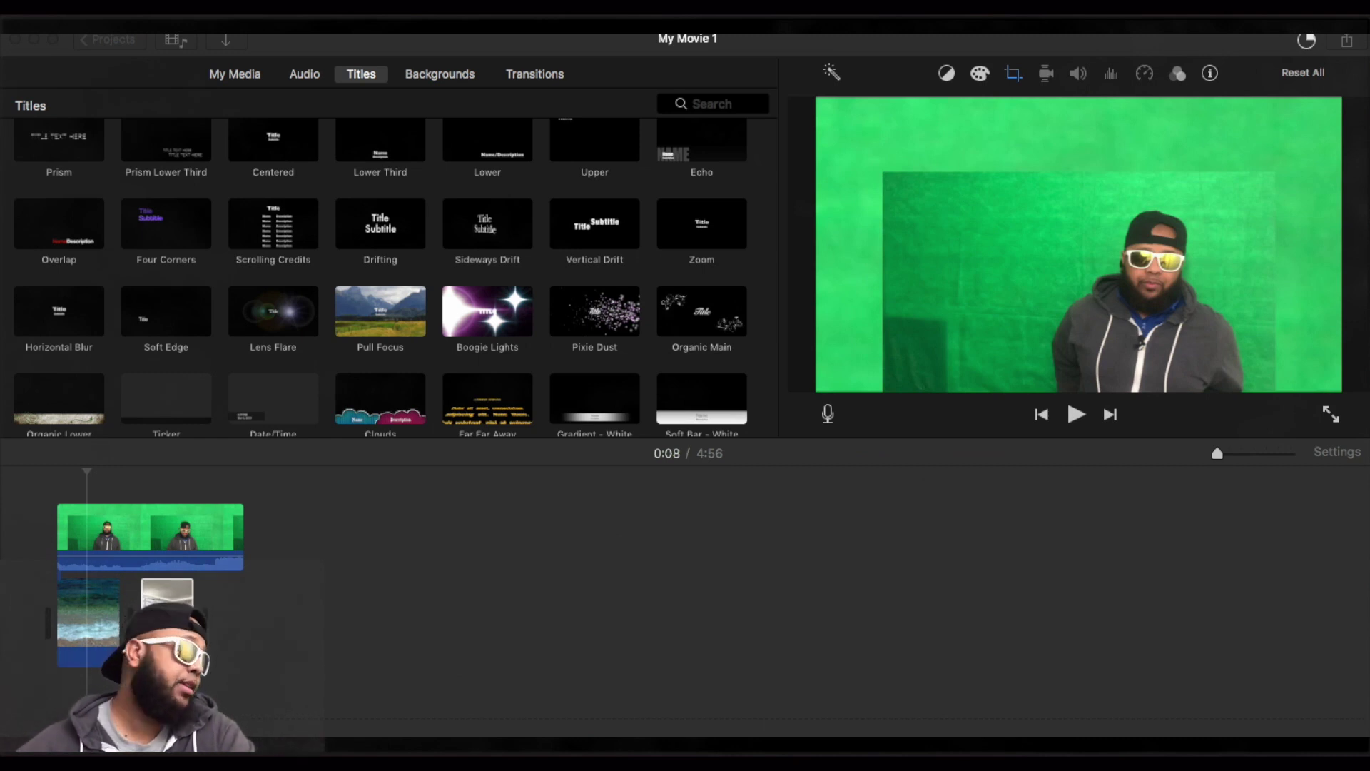
{"action": "left_click", "coordinate": [187, 592]}
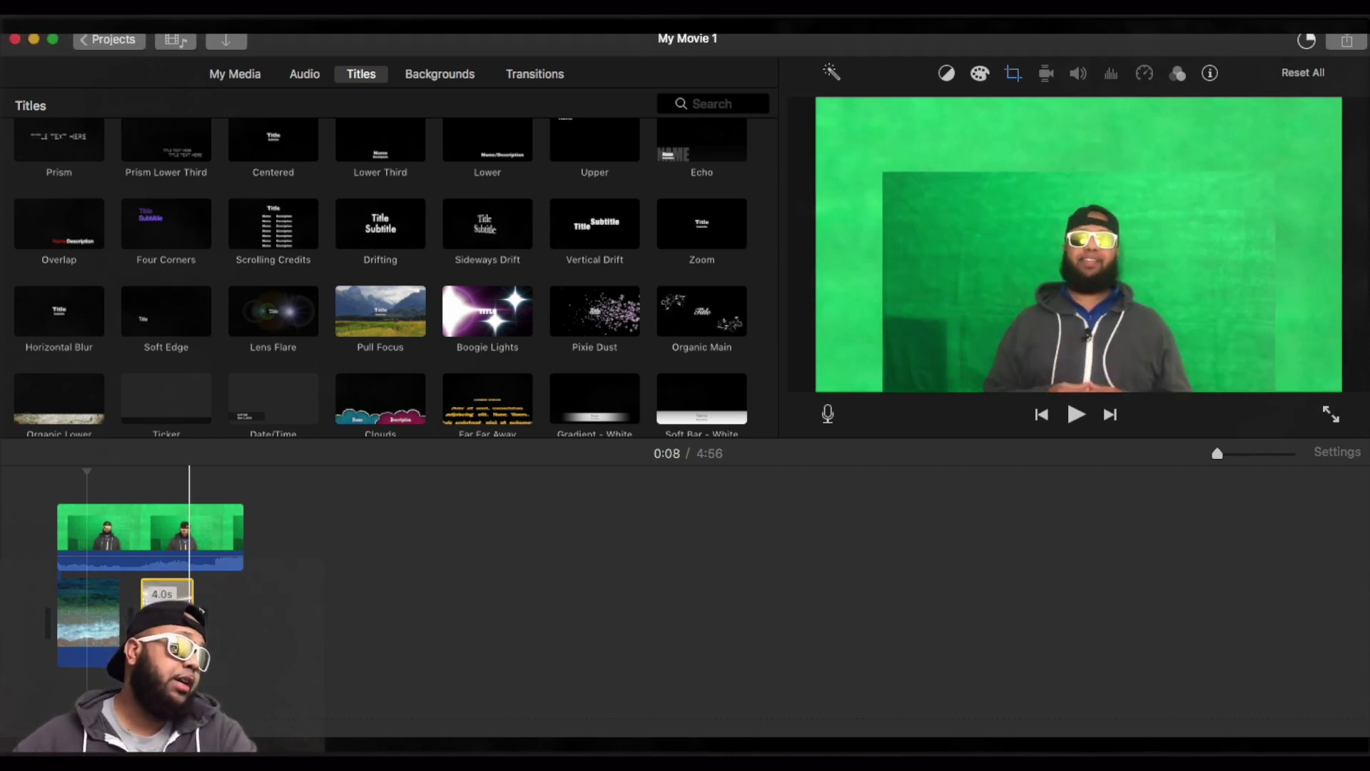
{"action": "left_click_drag", "start_coordinate": [193, 603], "coordinate": [223, 612]}
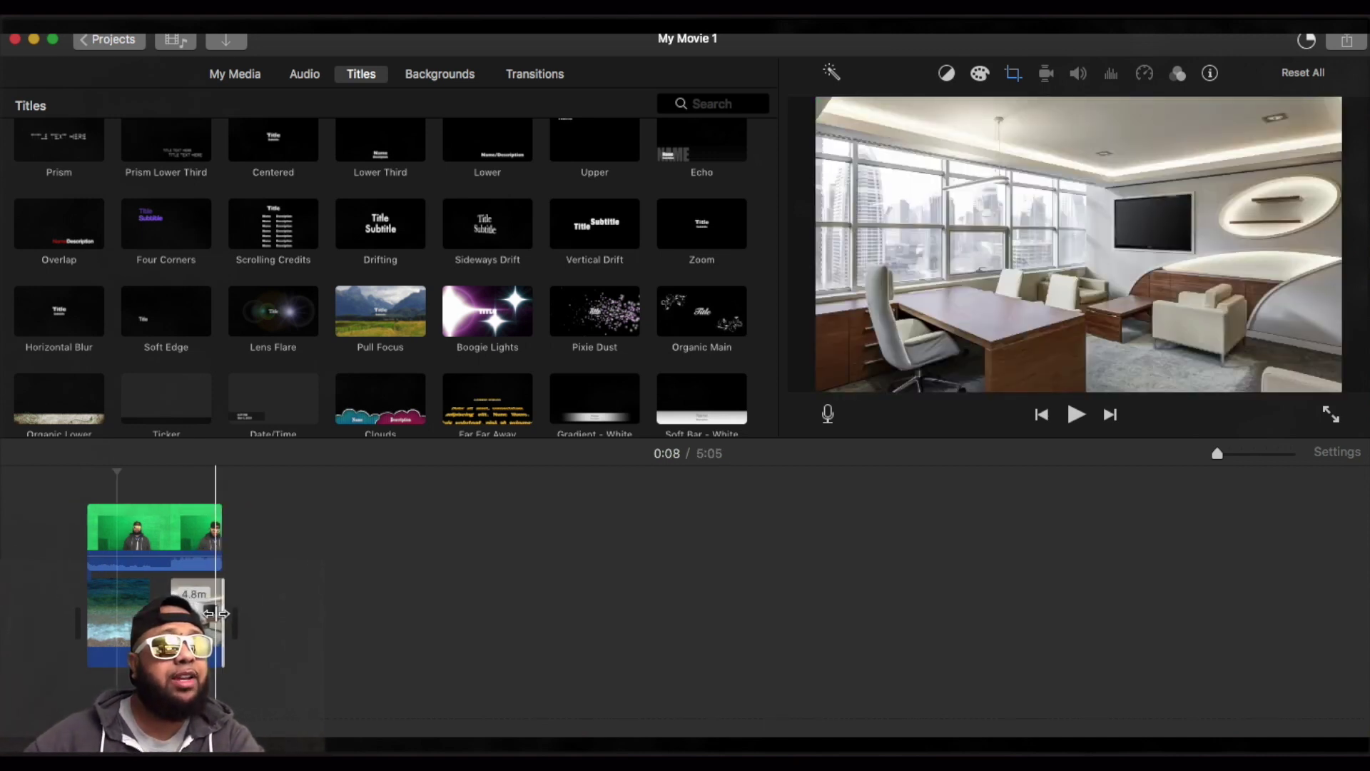
Change the exported clip's overlay mode from Cutaway to Green/Blue Screen
{"action": "left_click", "coordinate": [121, 537]}
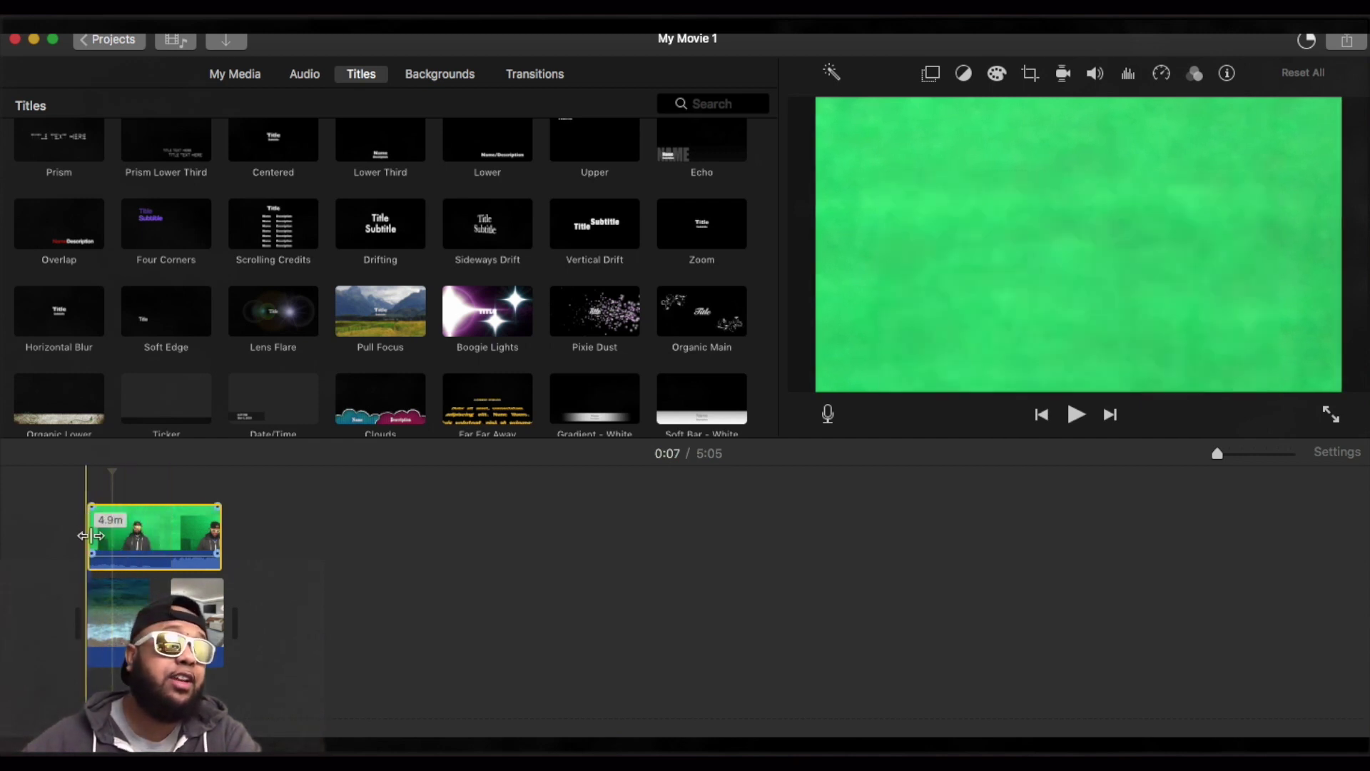
{"action": "left_click", "coordinate": [933, 79]}
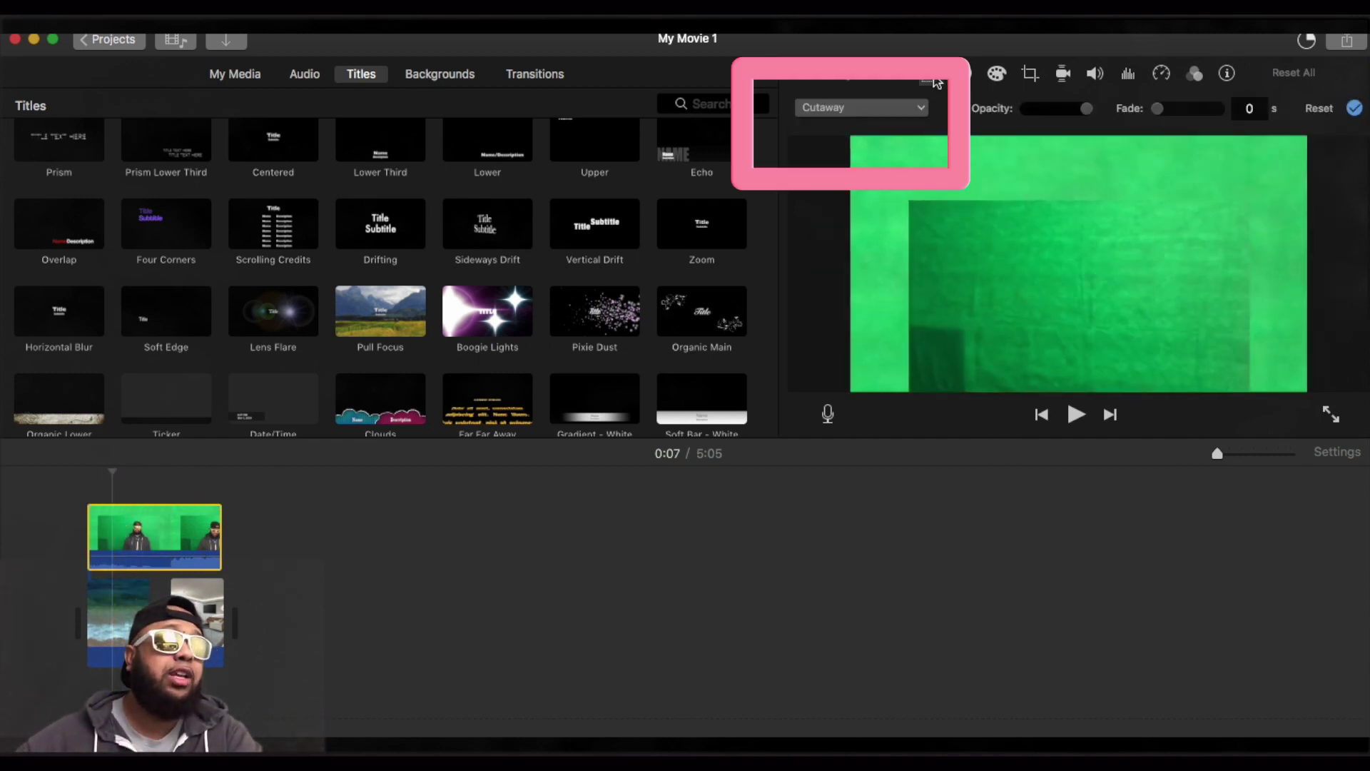
{"action": "left_click", "coordinate": [873, 109]}
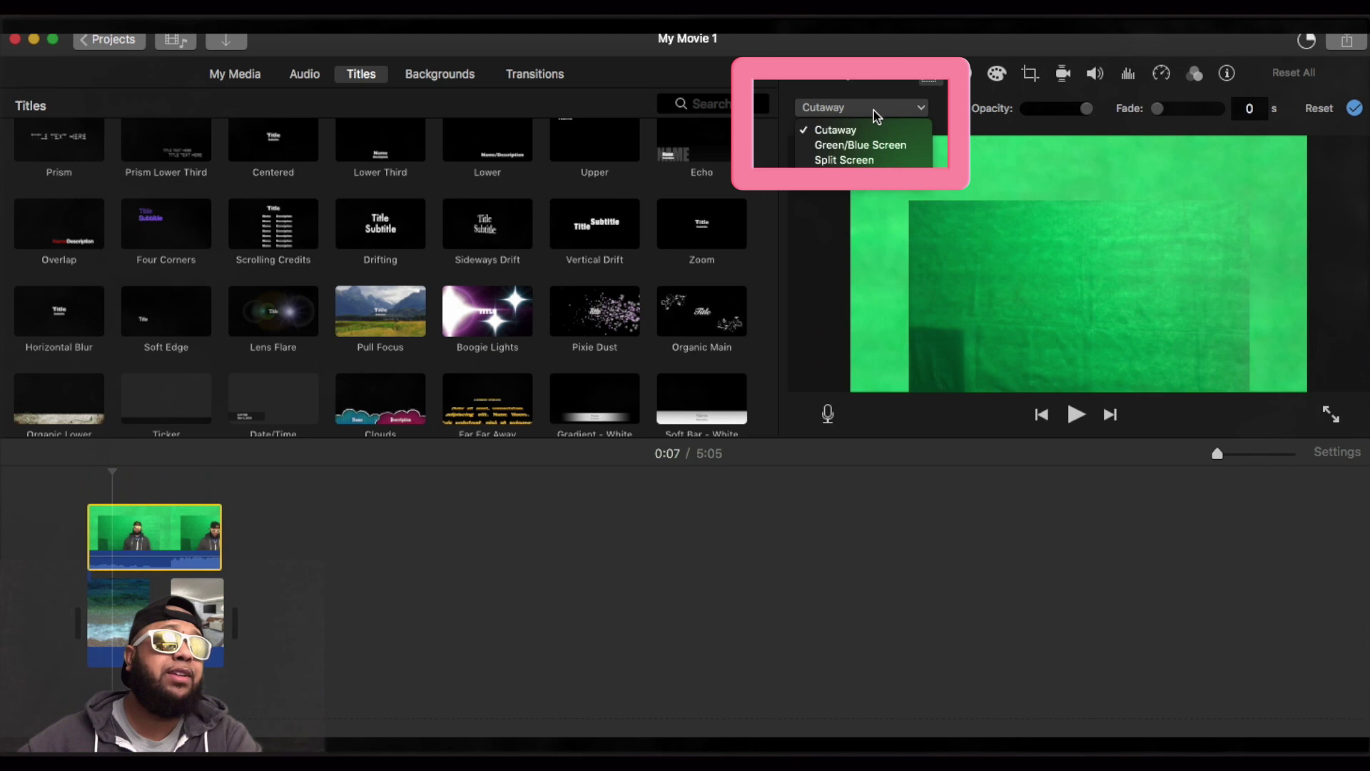
{"action": "left_click", "coordinate": [870, 147]}
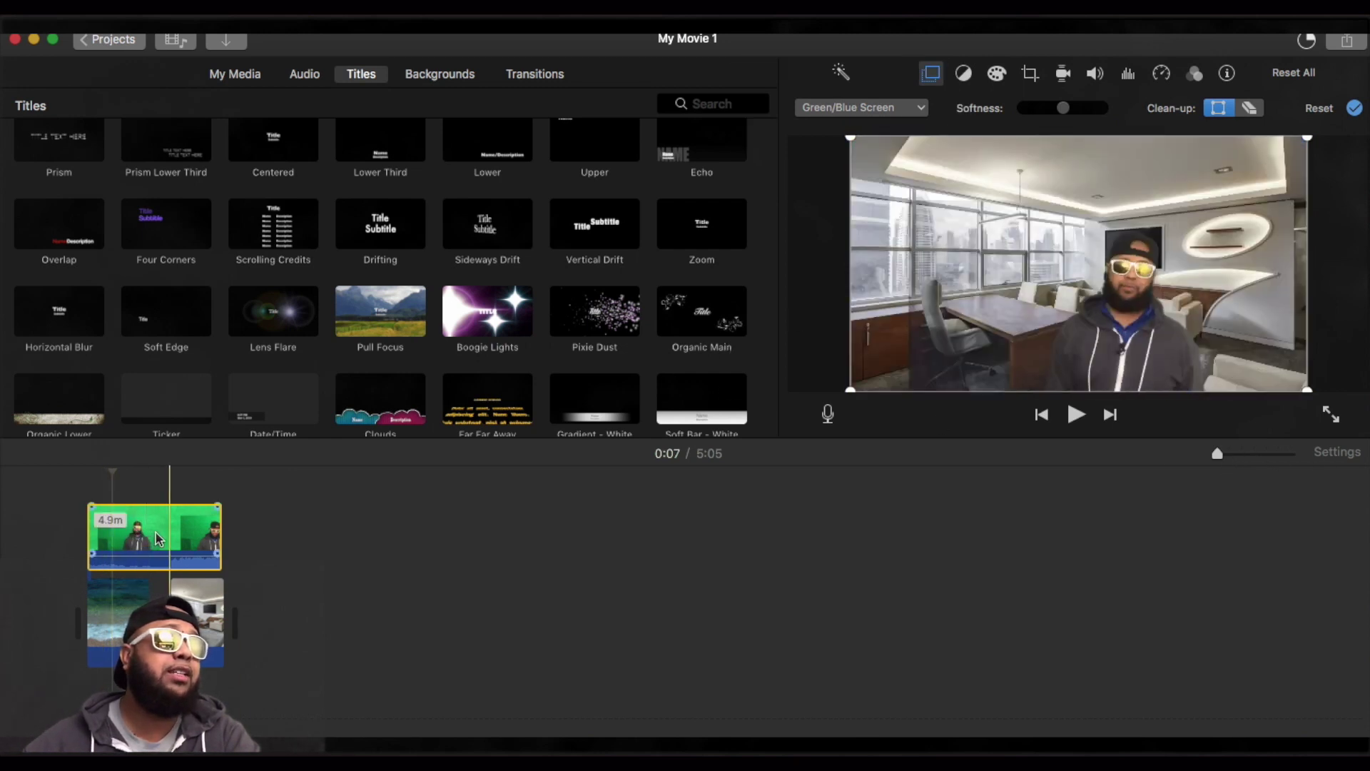
Preview the keyed clip over the beach and erase the leftover backdrop shadows with the Clean-up eraser
{"action": "left_click", "coordinate": [1234, 457]}
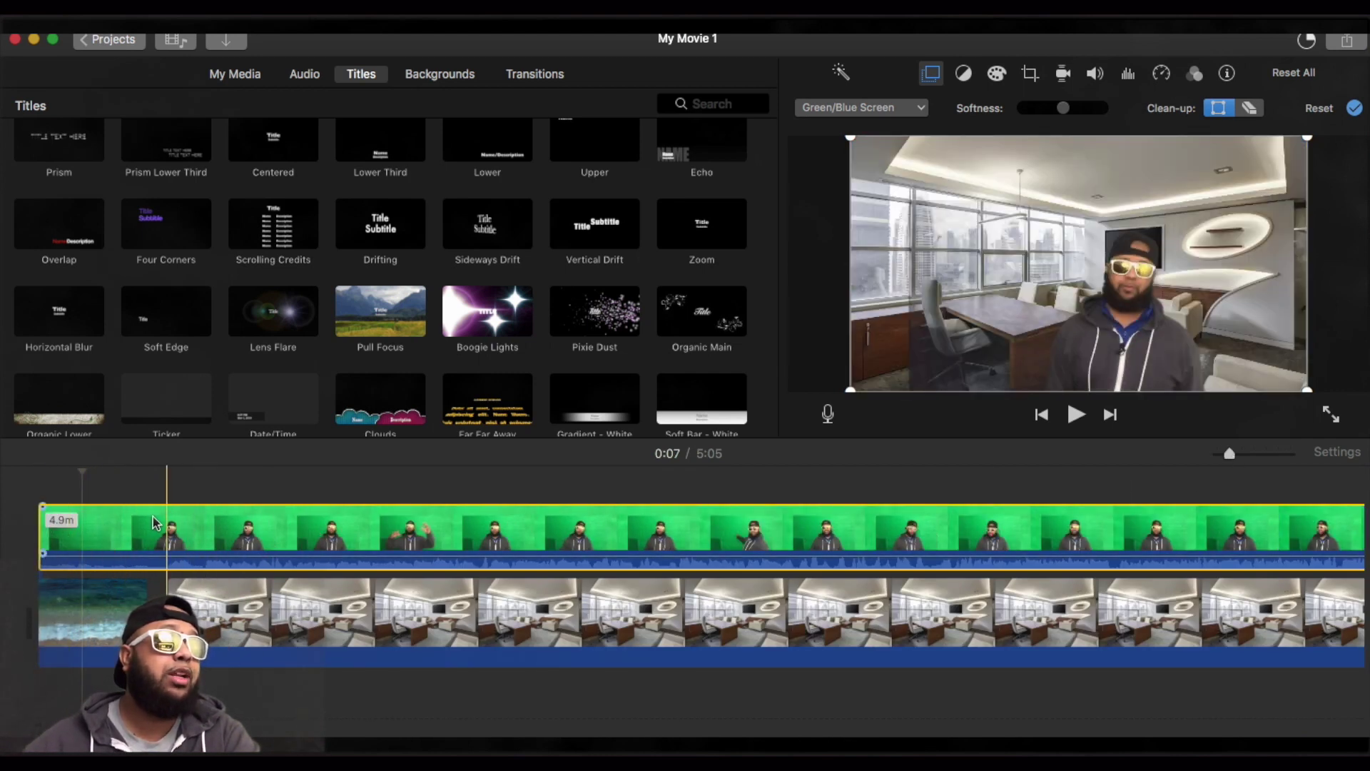
{"action": "key", "text": "space"}
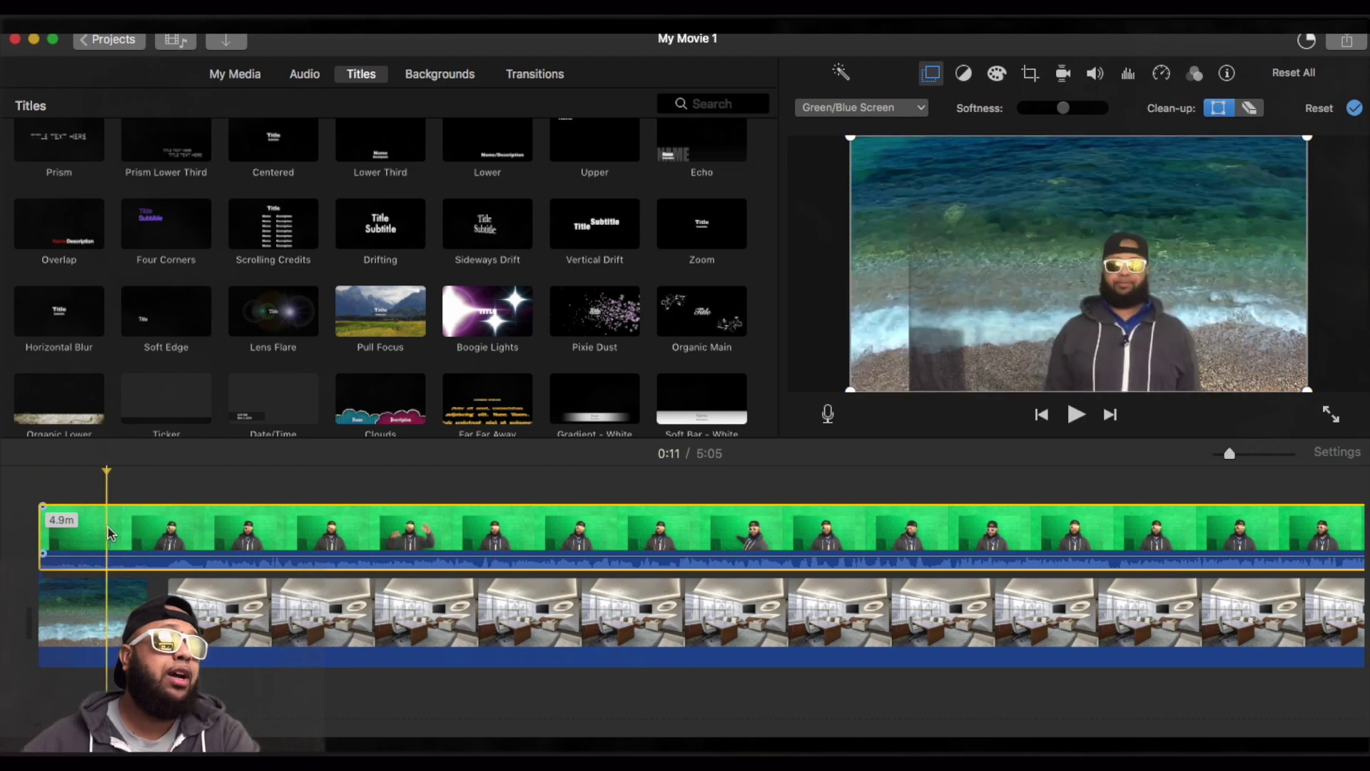
{"action": "left_click", "coordinate": [1249, 108]}
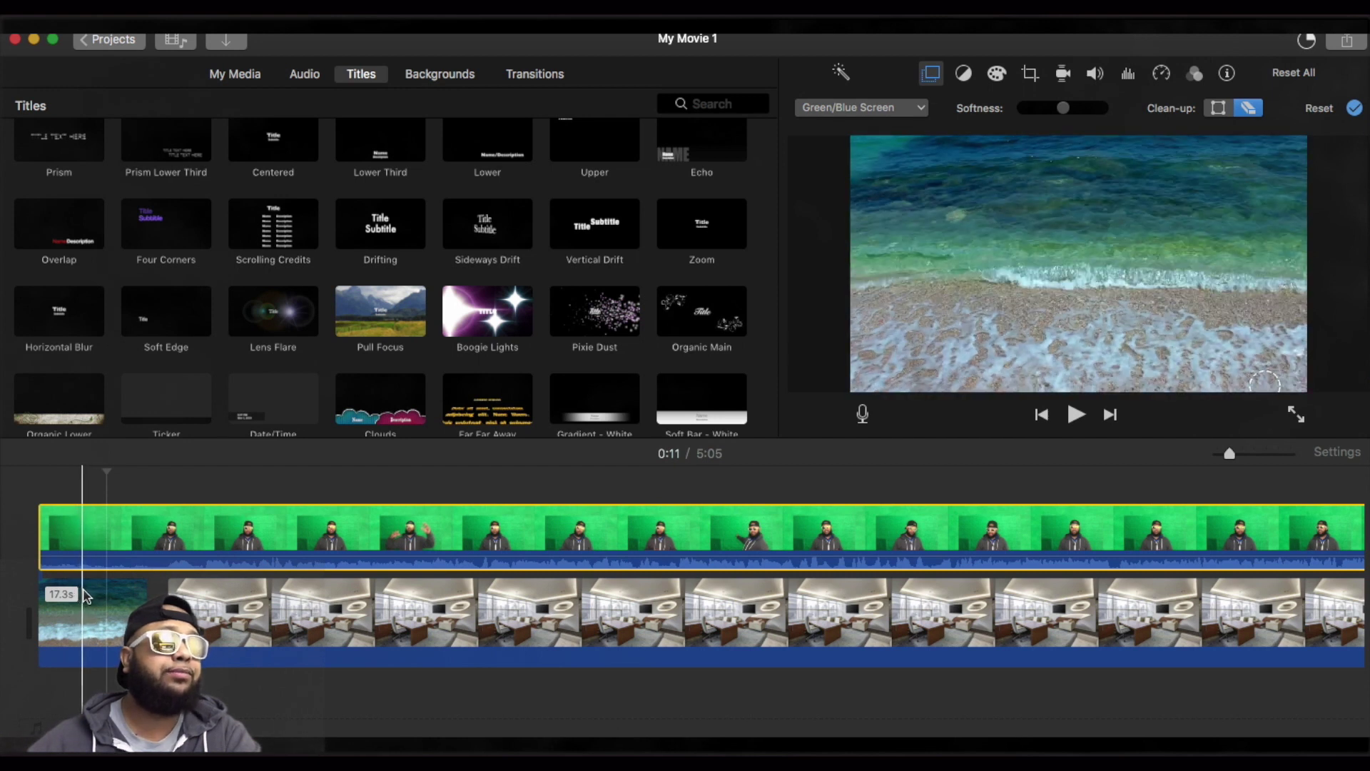
Review the keyed footage over the office and beach backgrounds along the whole timeline
{"action": "left_click", "coordinate": [355, 607]}
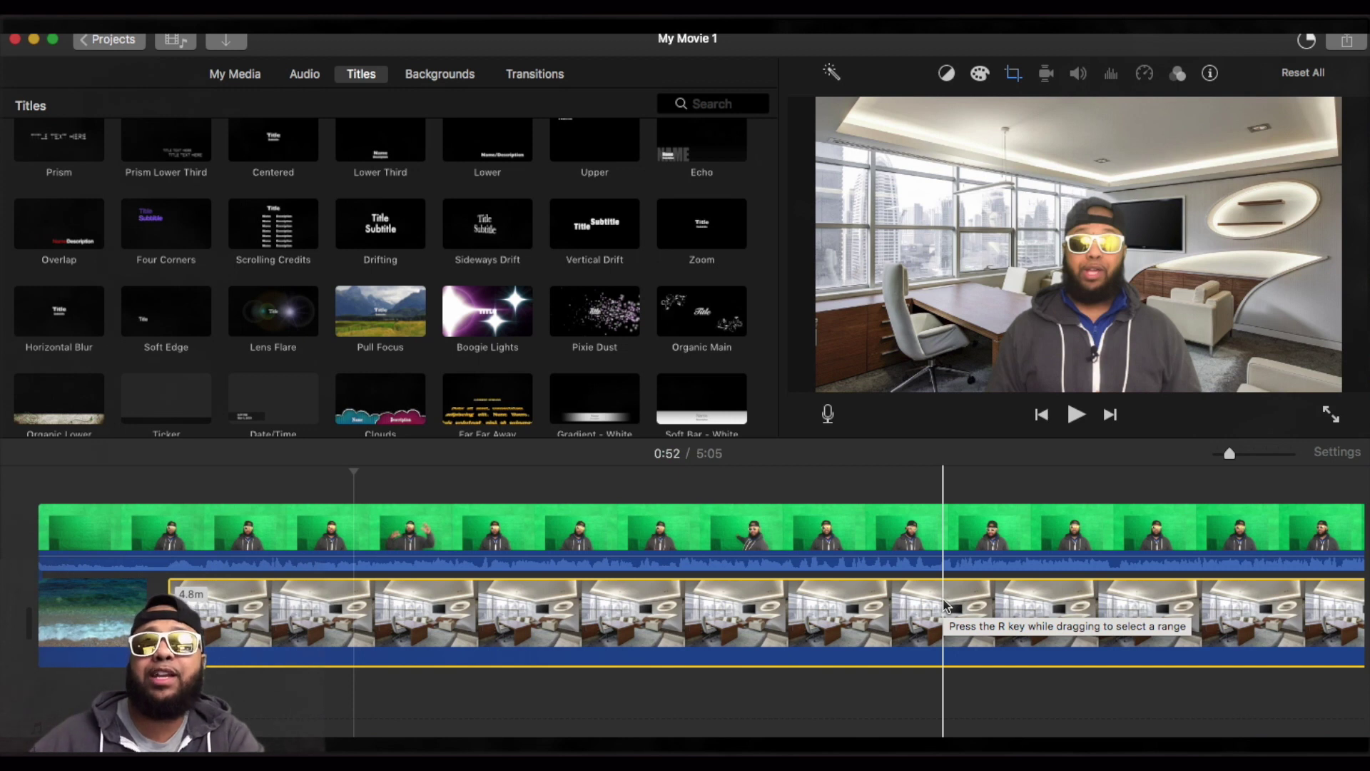
{"action": "scroll", "coordinate": [1047, 545], "scroll_direction": "right", "scroll_amount": 10}
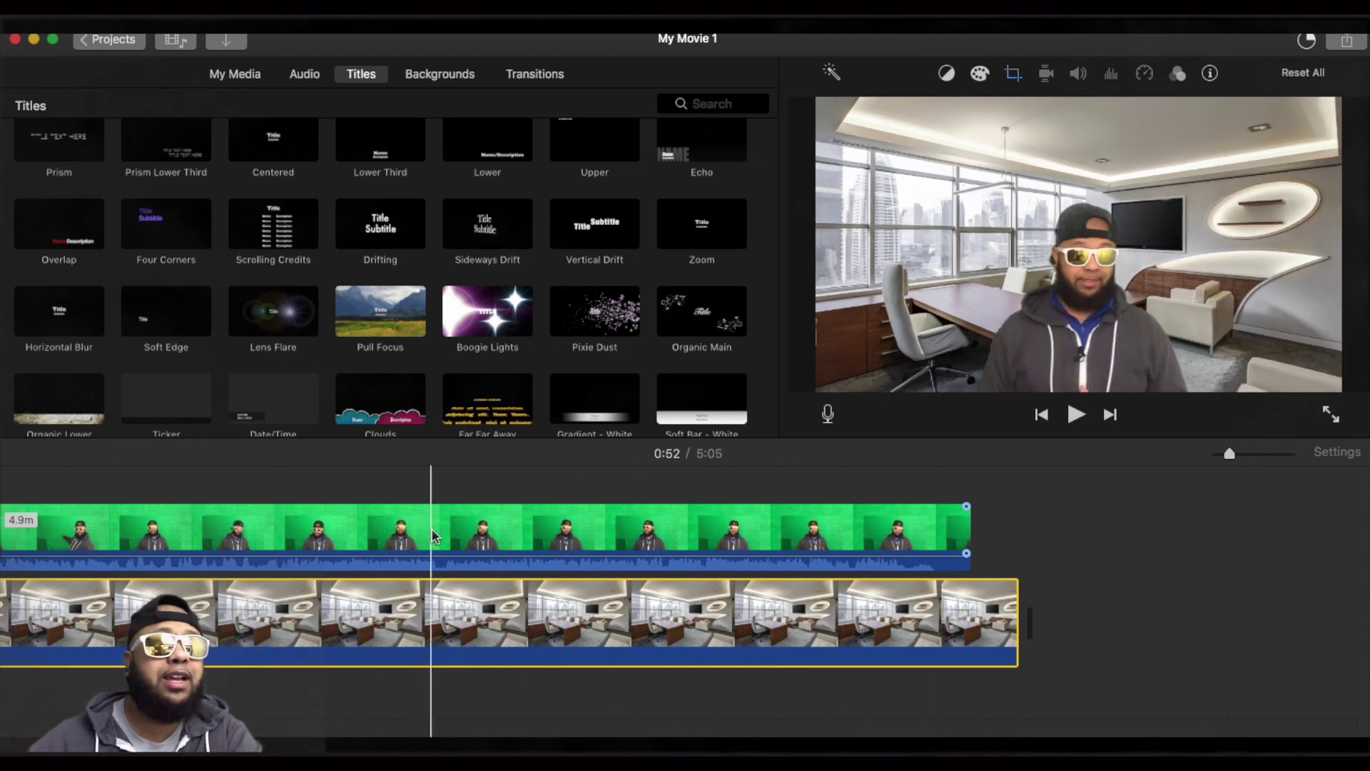
{"action": "scroll", "coordinate": [473, 512], "scroll_direction": "up", "scroll_amount": 5}
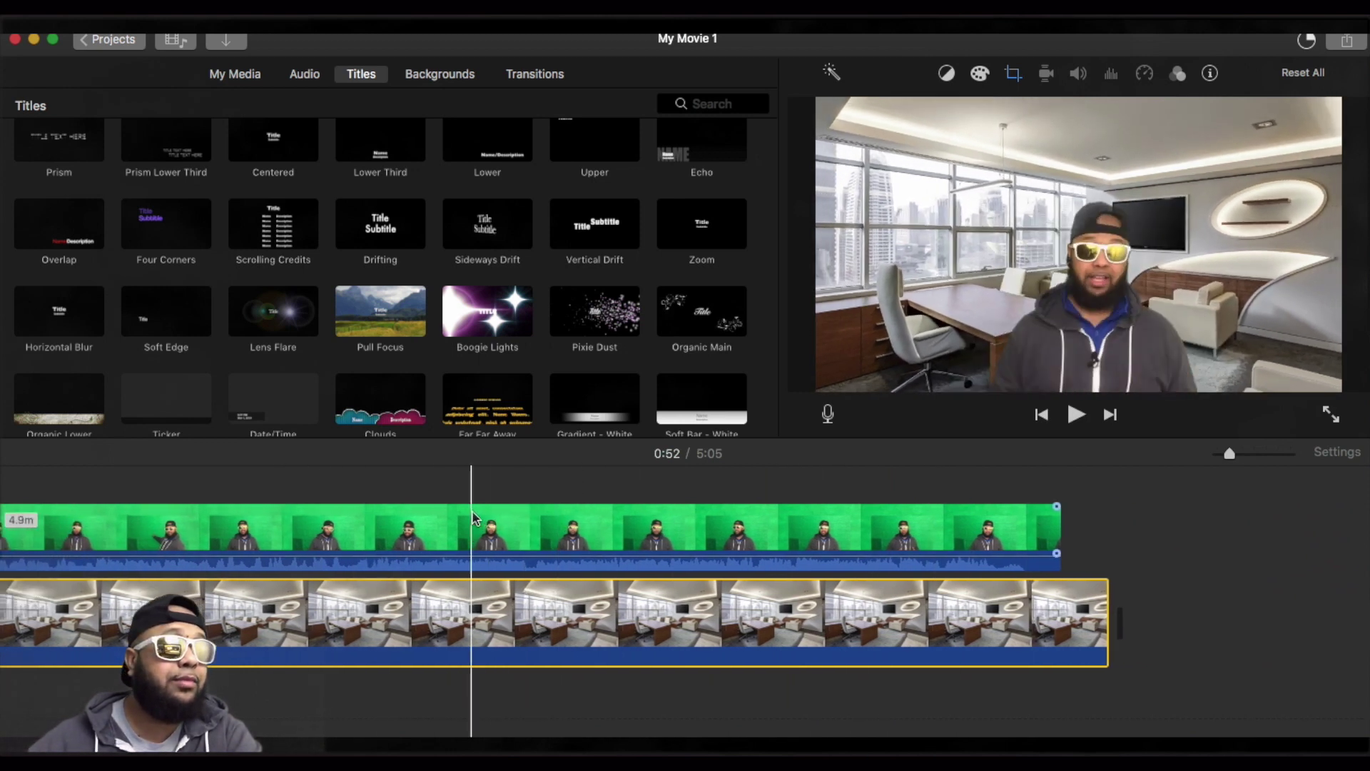
{"action": "scroll", "coordinate": [468, 502], "scroll_direction": "left", "scroll_amount": 5}
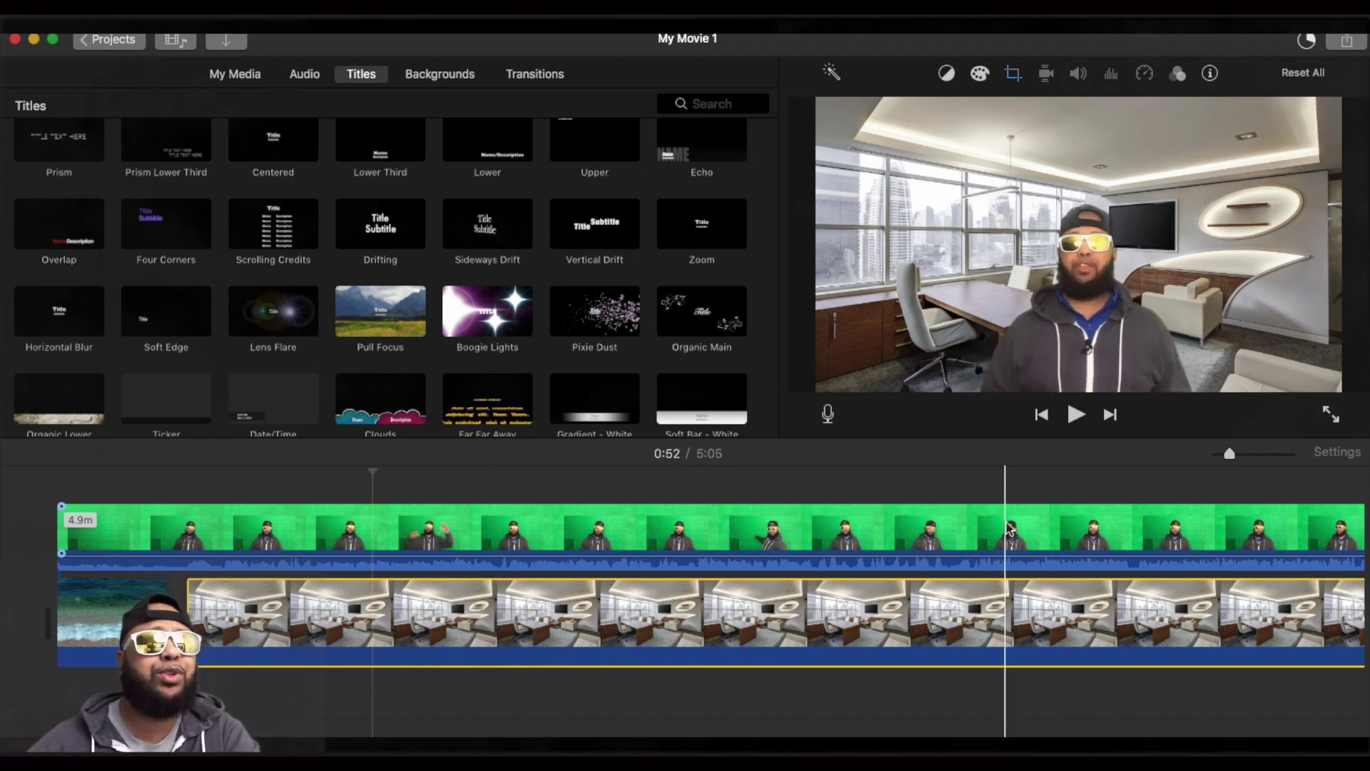
{"action": "scroll", "coordinate": [1002, 528], "scroll_direction": "right", "scroll_amount": 5}
{"action": "scroll", "coordinate": [1009, 528], "scroll_direction": "right", "scroll_amount": 5}
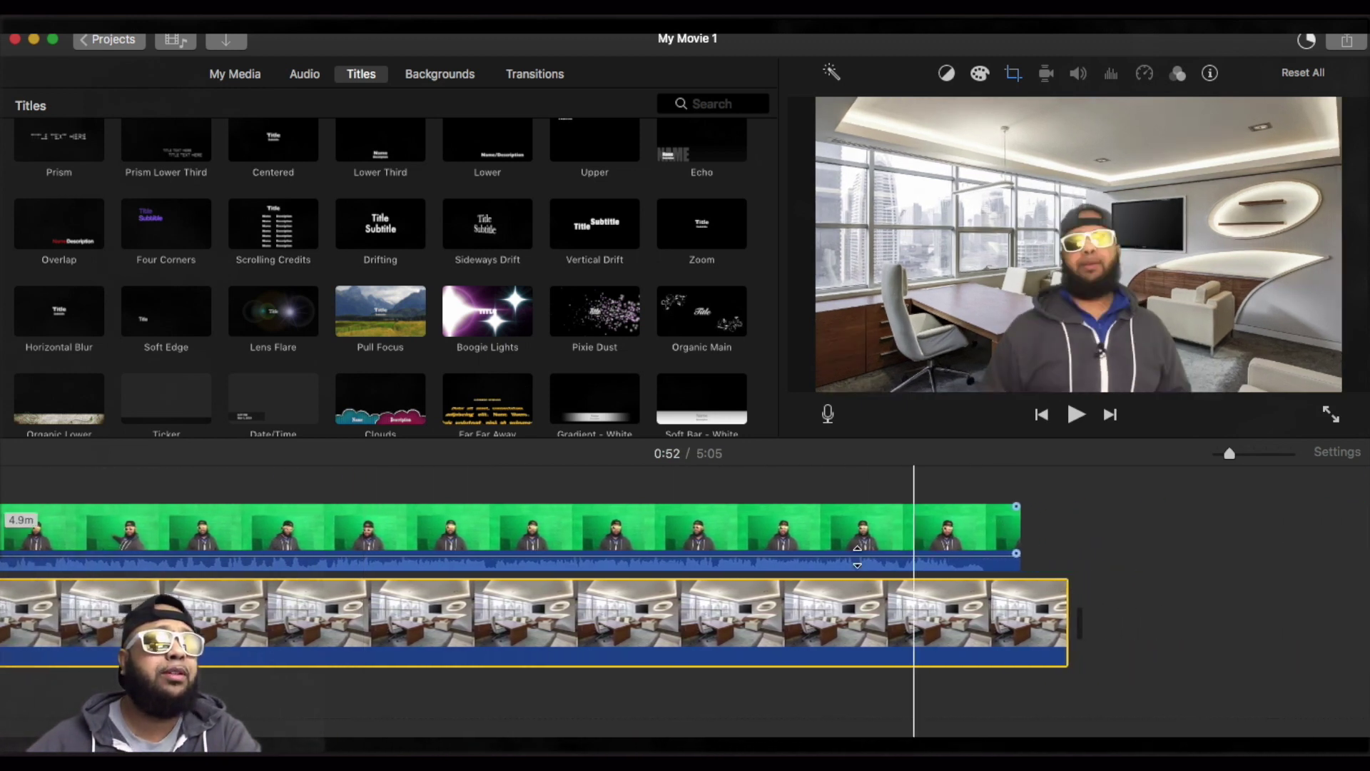
{"action": "left_click", "coordinate": [810, 536]}
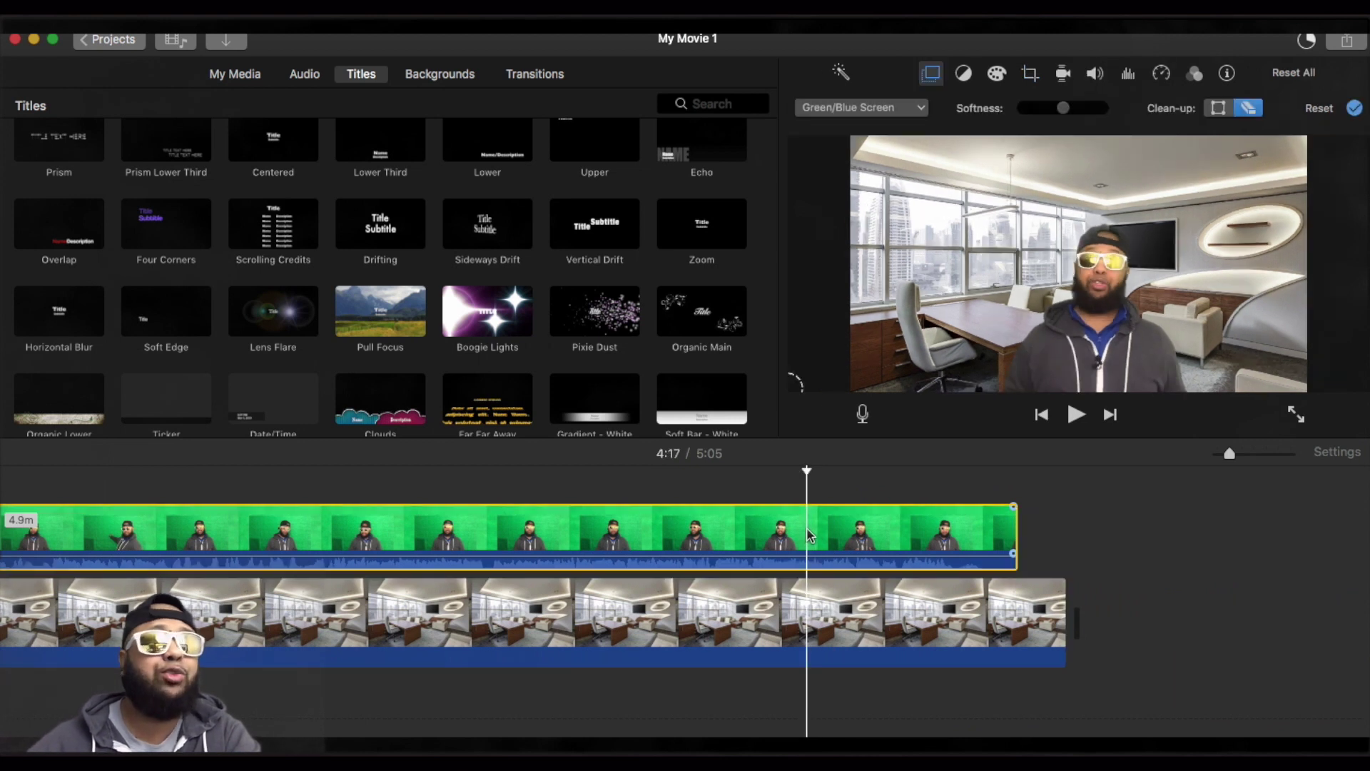
{"action": "scroll", "coordinate": [810, 536], "scroll_direction": "left", "scroll_amount": 3}
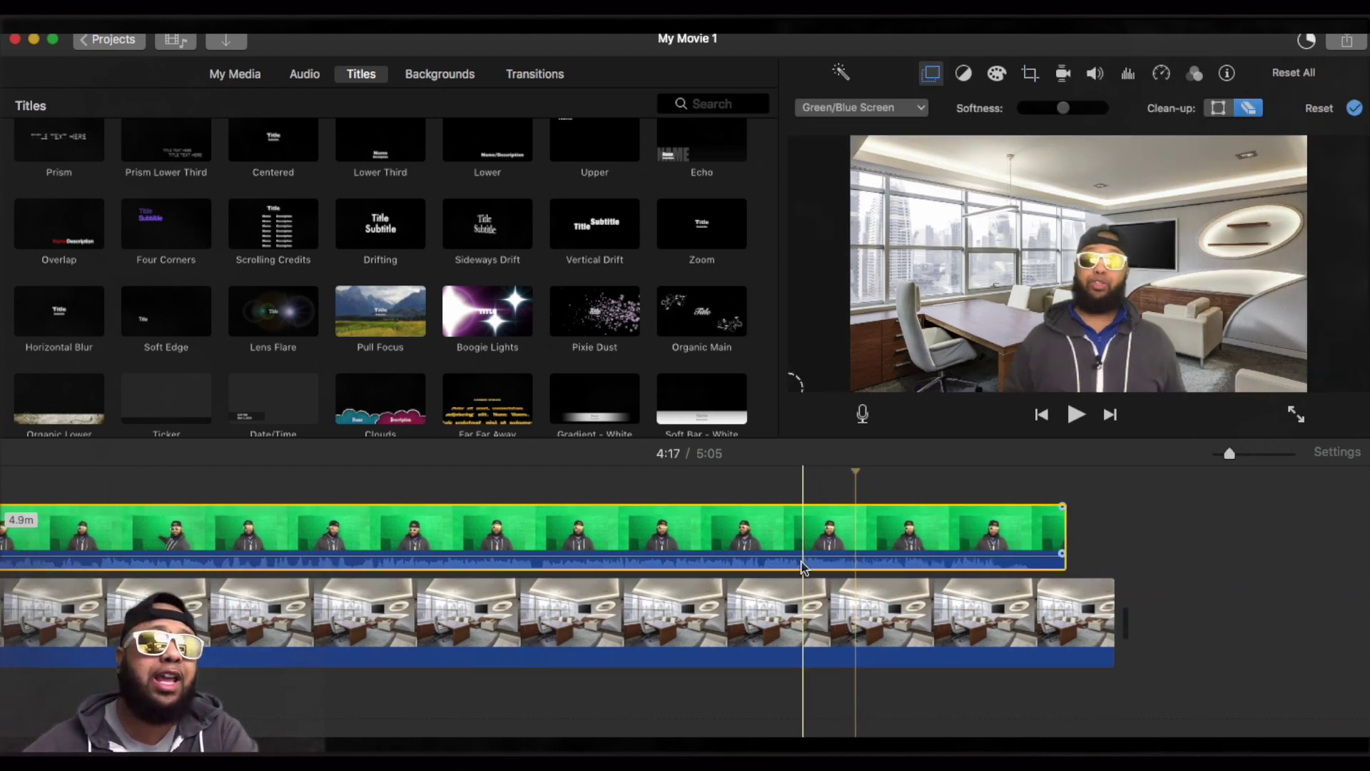
{"action": "scroll", "coordinate": [424, 617], "scroll_direction": "left", "scroll_amount": 2}
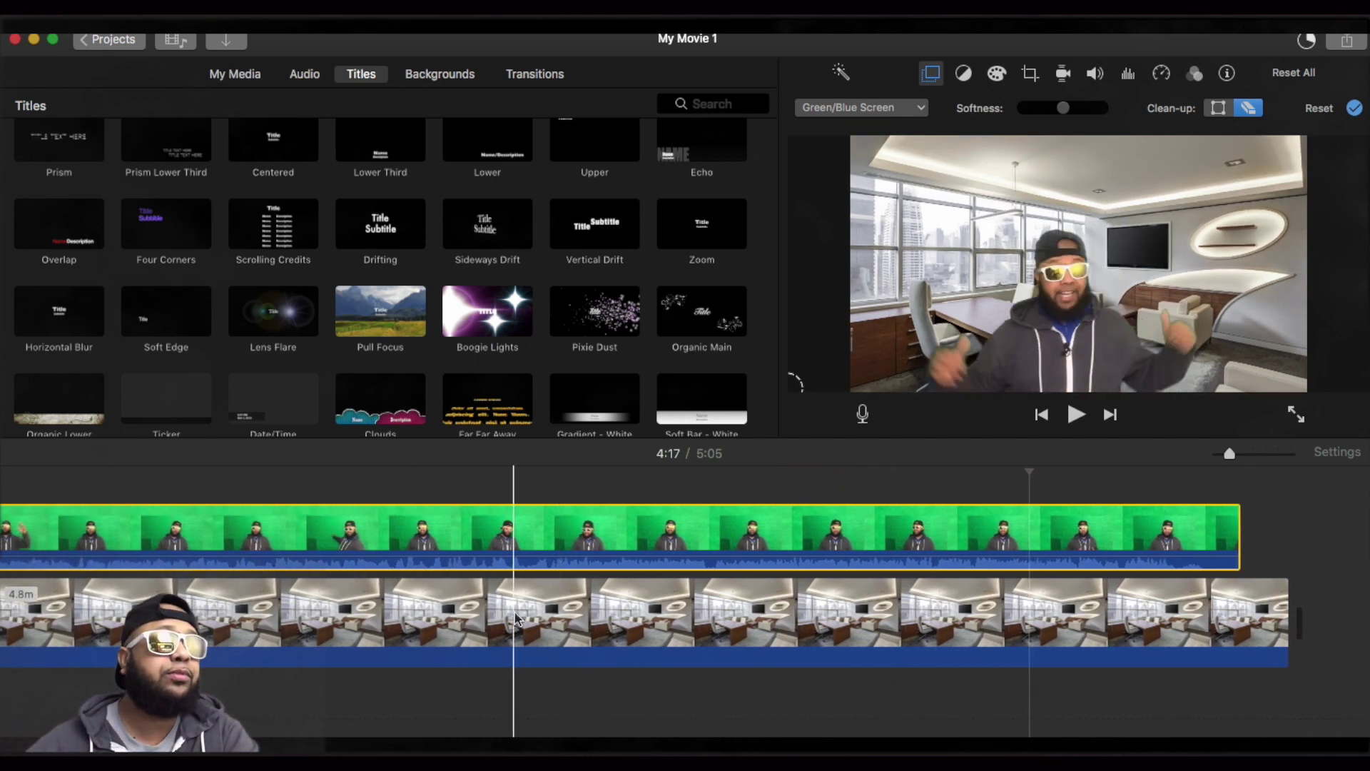
{"action": "scroll", "coordinate": [368, 549], "scroll_direction": "left", "scroll_amount": 2}
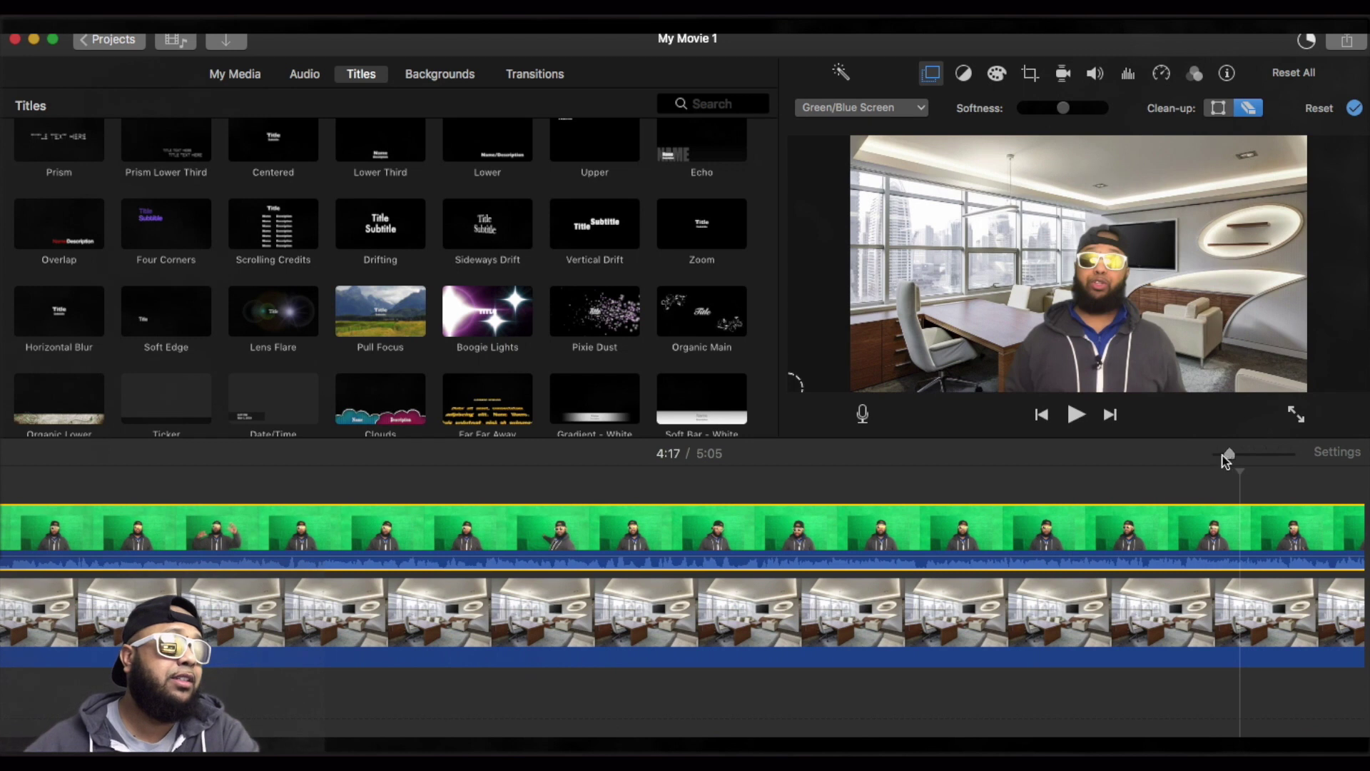
{"action": "left_click_drag", "start_coordinate": [1226, 460], "coordinate": [1125, 480]}
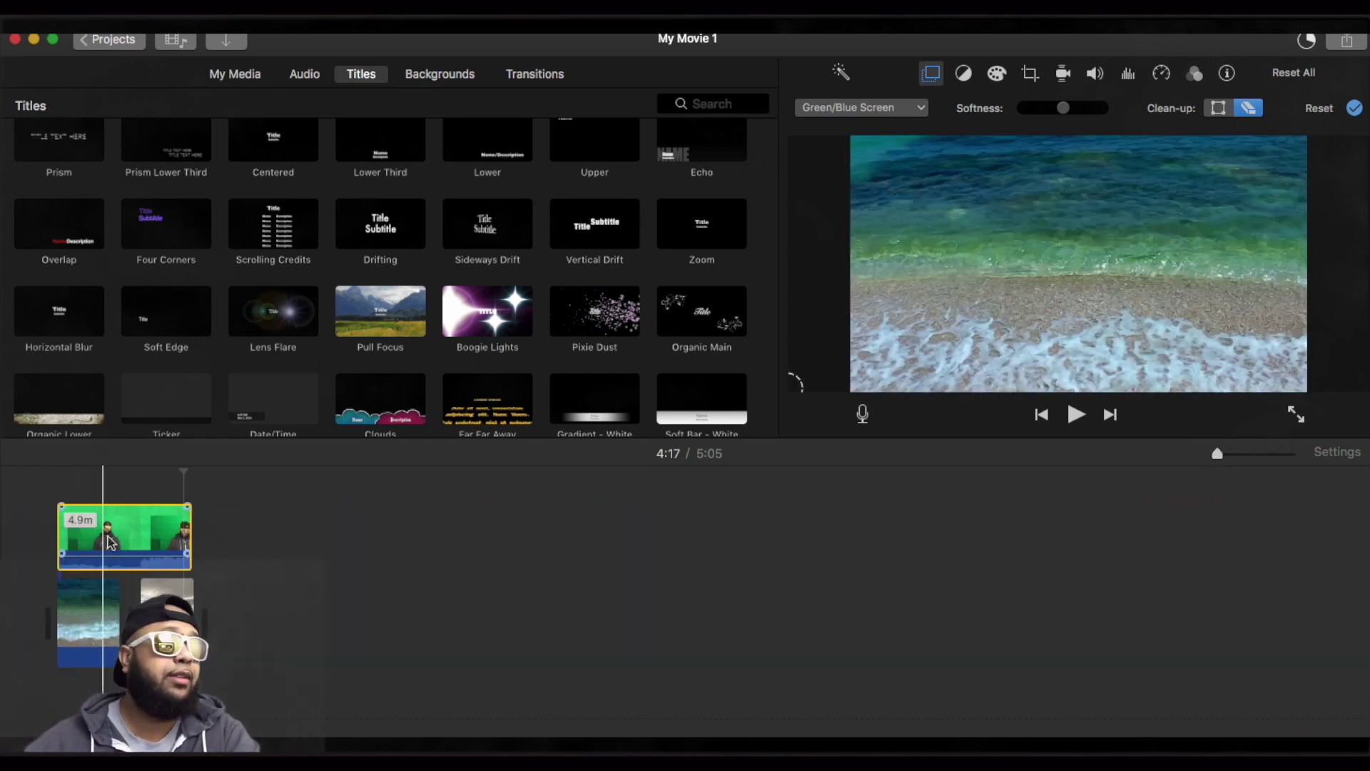